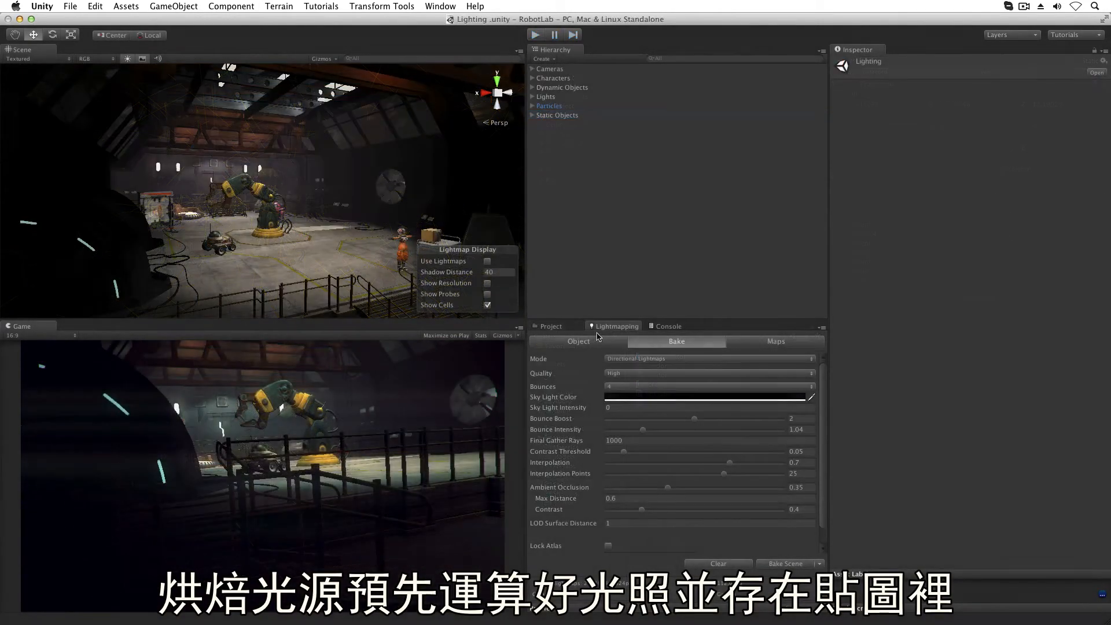
- Enable Use Lightmaps for the scene and open the baked colour lightmaps numbered 1, 2 and 0 for viewing
click(488, 261)
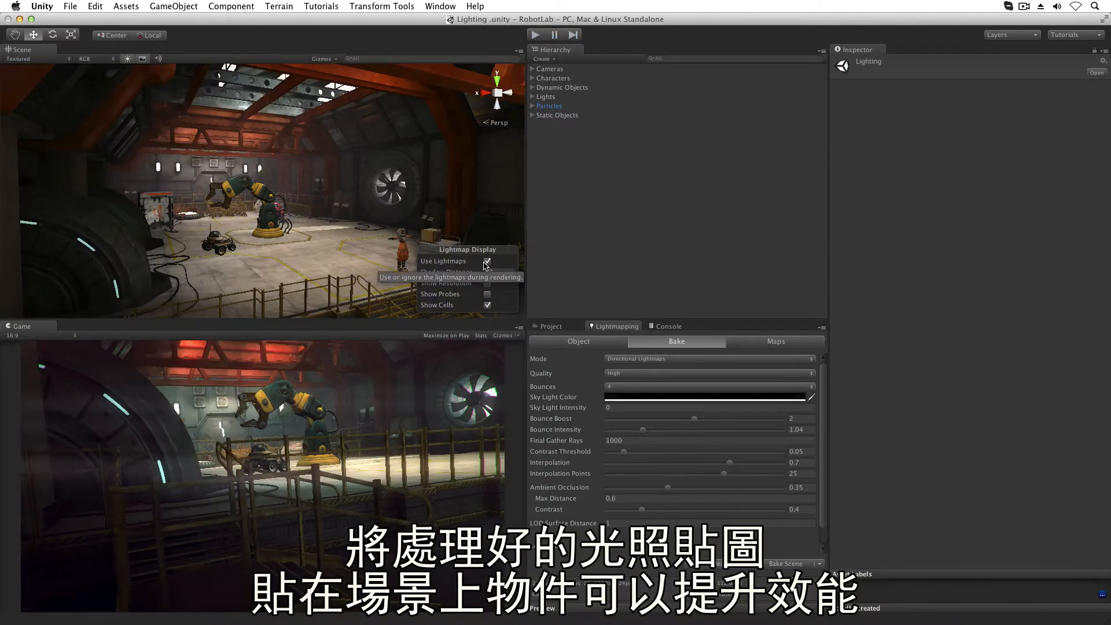
click(763, 342)
double_click(653, 472)
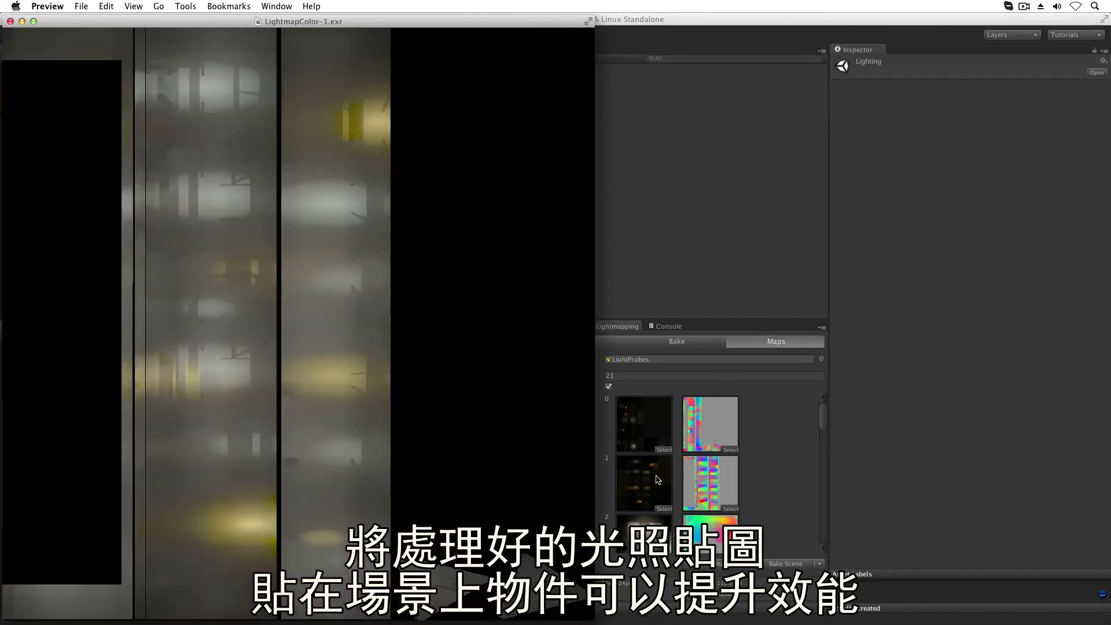
double_click(655, 531)
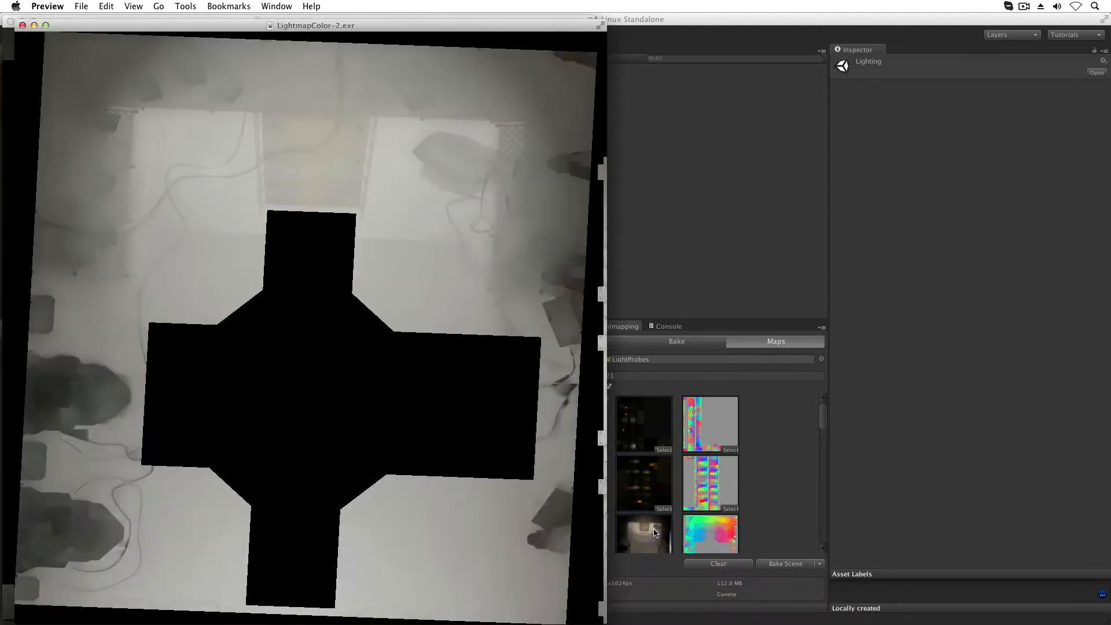
double_click(653, 426)
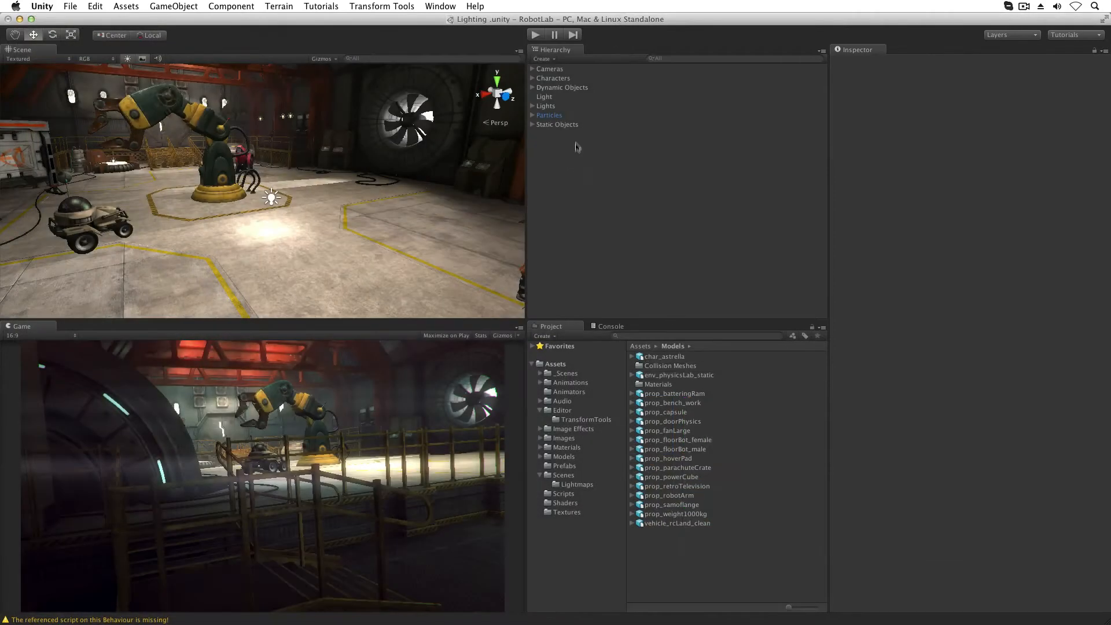
- Select the object named Light, keep its type as Point, and rotate it freely in the scene
click(570, 98)
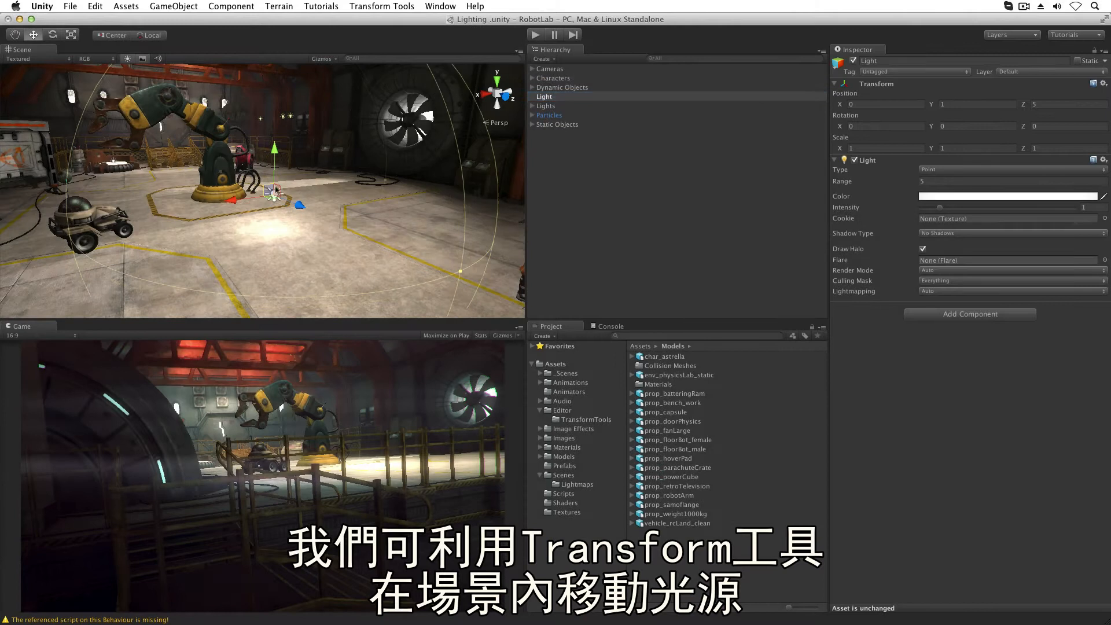
mouse_move(277, 197)
mouse_down()
mouse_move(263, 191)
mouse_move(348, 208)
mouse_move(297, 209)
mouse_move(272, 228)
mouse_move(281, 247)
mouse_move(329, 219)
mouse_move(270, 197)
mouse_up()
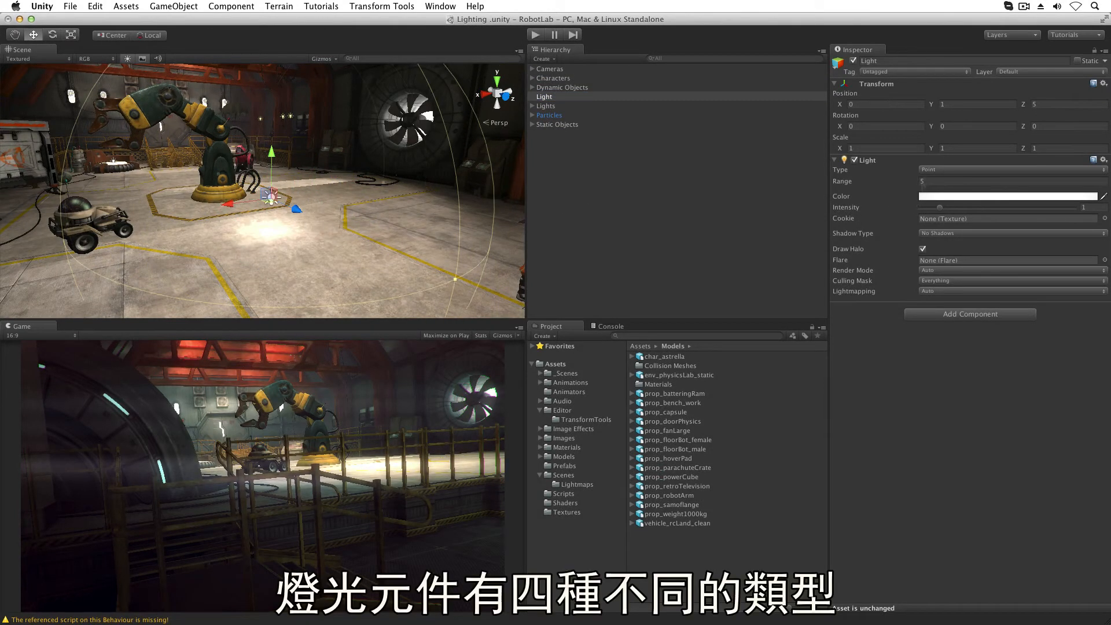
click(957, 170)
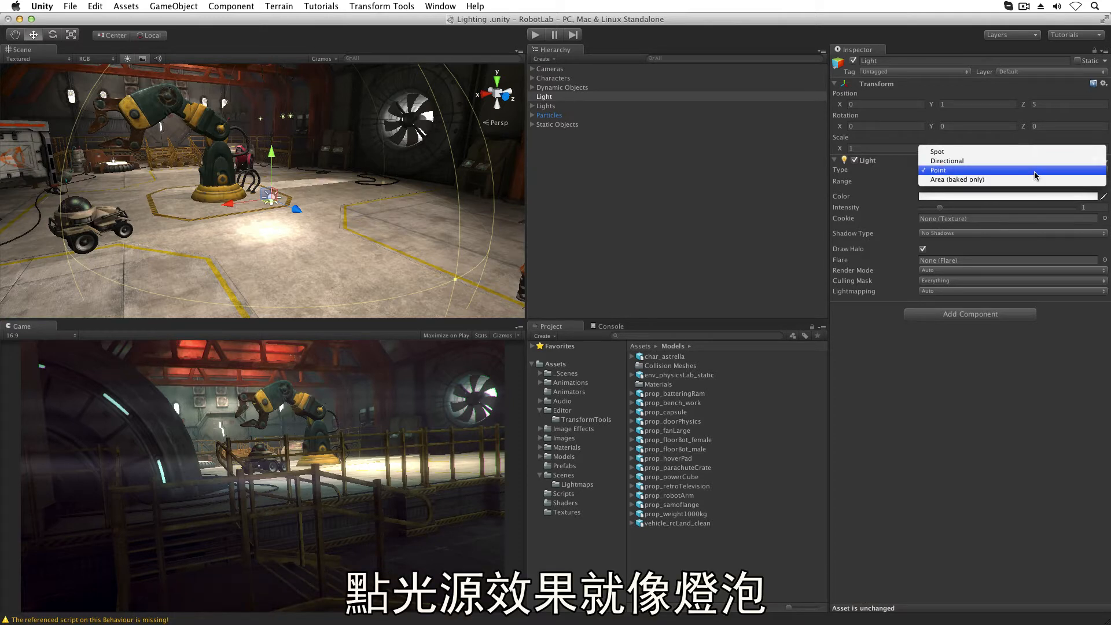
click(1037, 171)
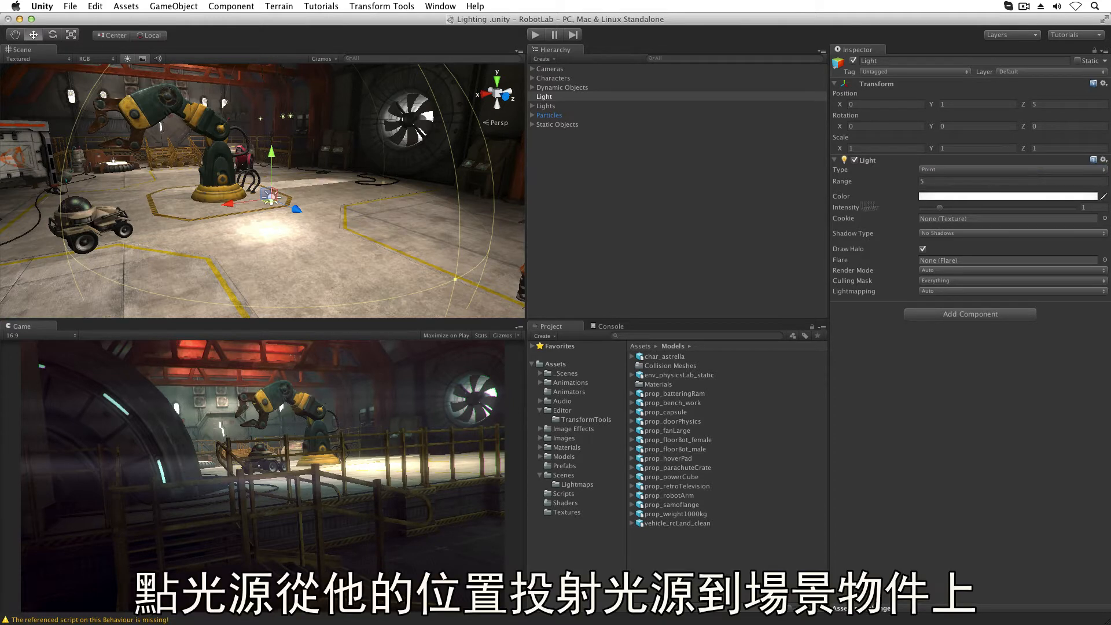
key(e)
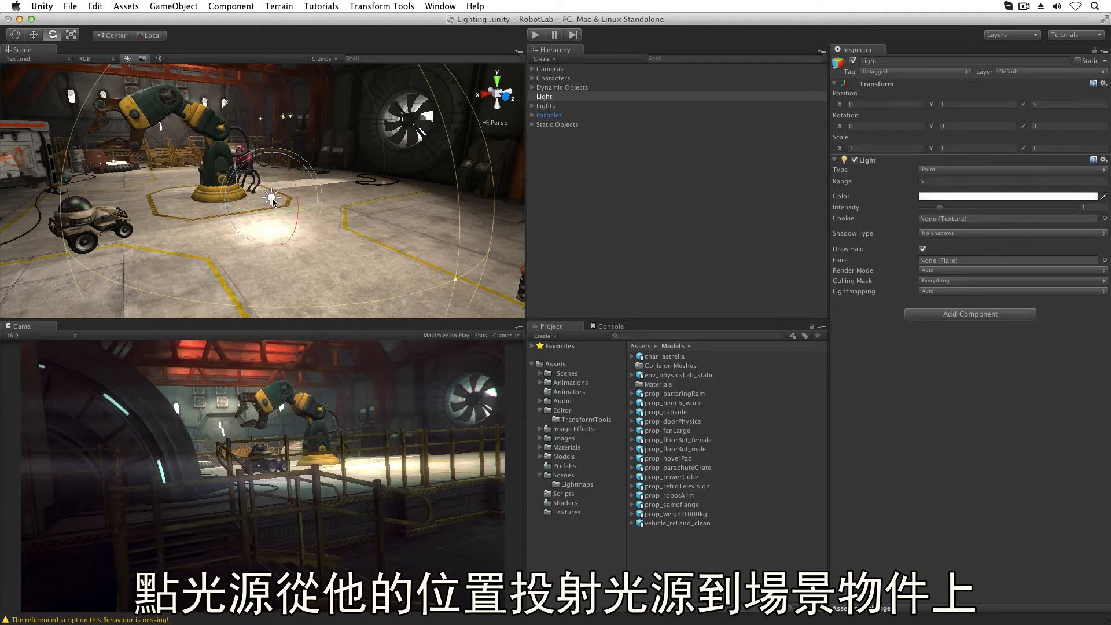
drag(272, 201, 312, 179)
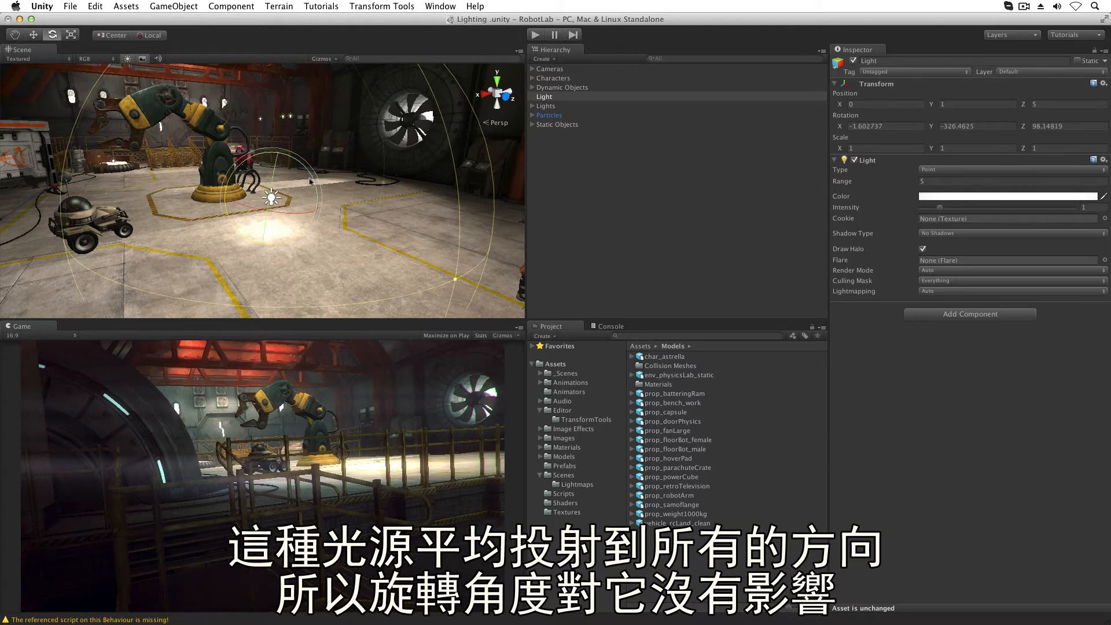
- Change the selected light's type to Directional and rotate it to about X 17, Y -400, Z 215
click(943, 170)
click(944, 160)
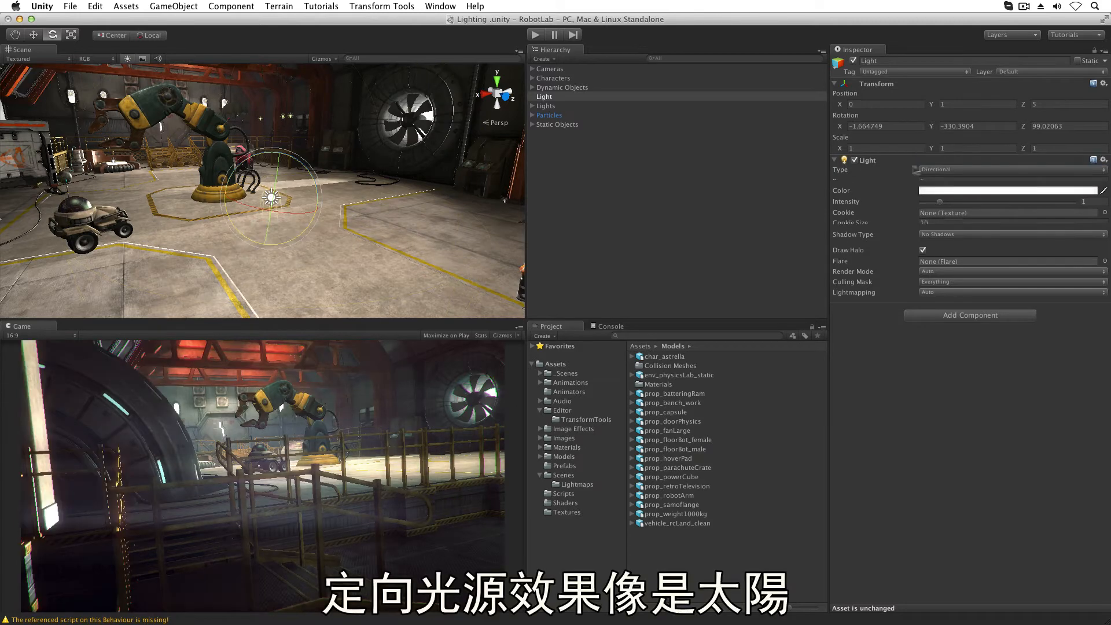
drag(265, 198, 389, 227)
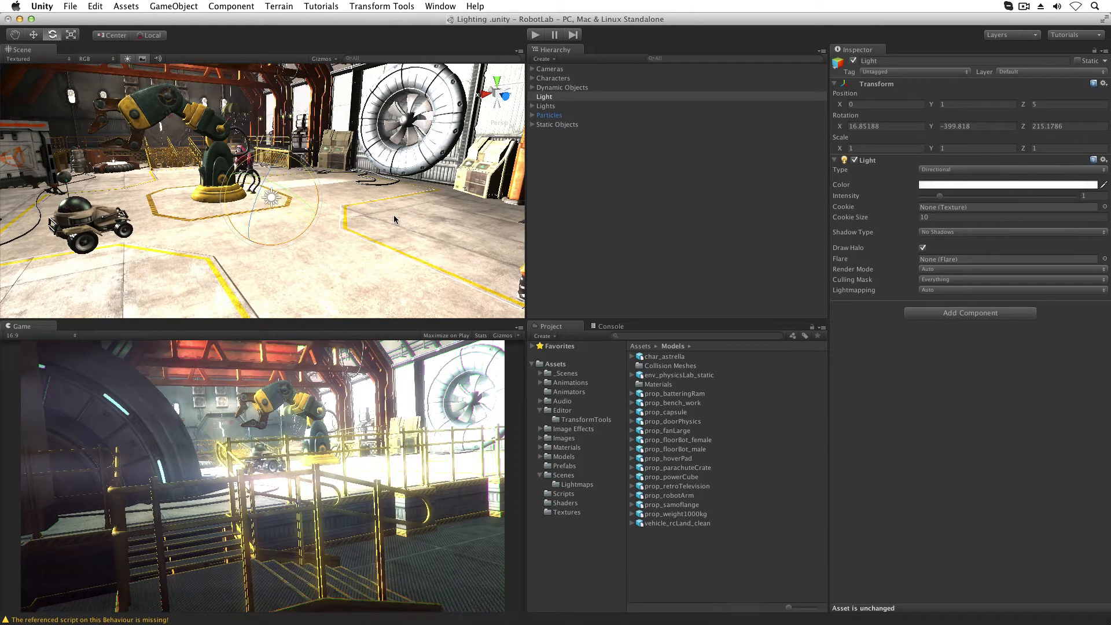
- Change the light's type to Spot and rotate it to about X 52, Y -640, Z 448
click(984, 169)
click(941, 160)
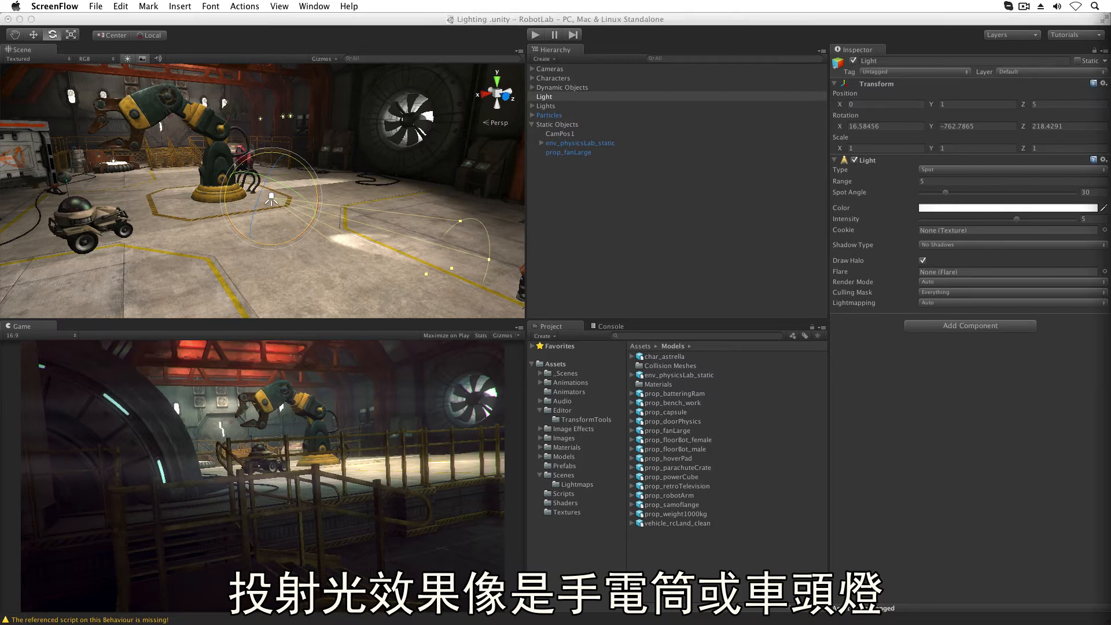
drag(275, 202, 344, 180)
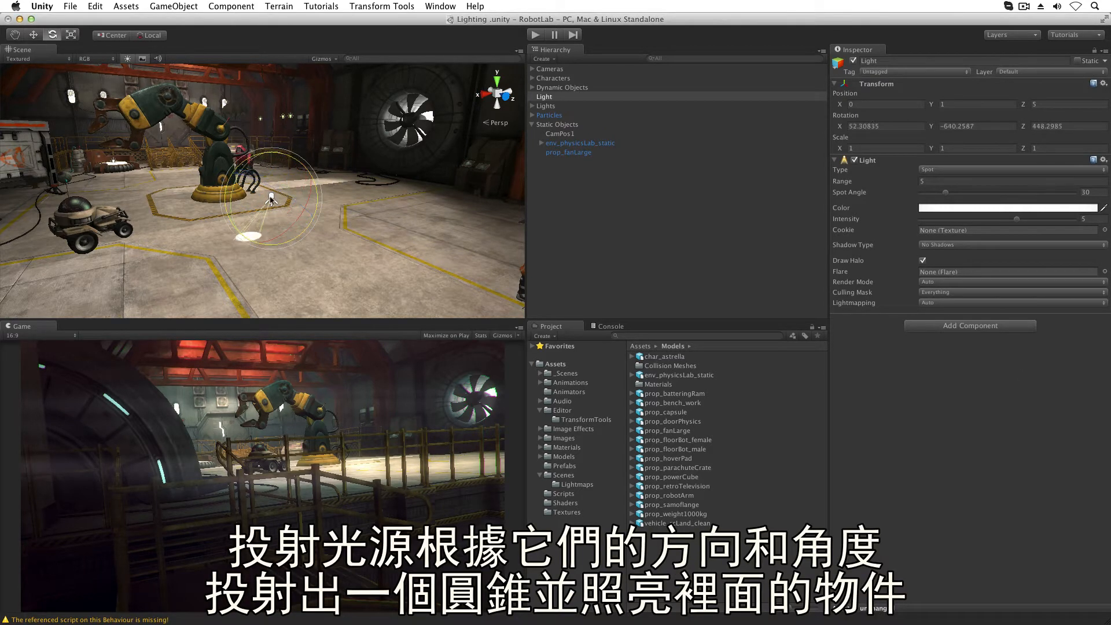
- Move the spotlight to about X -2, Y 1.8, Z 6 and rotate it to about X 42, Y -603, Z 451
drag(271, 200, 308, 181)
key(w)
key(e)
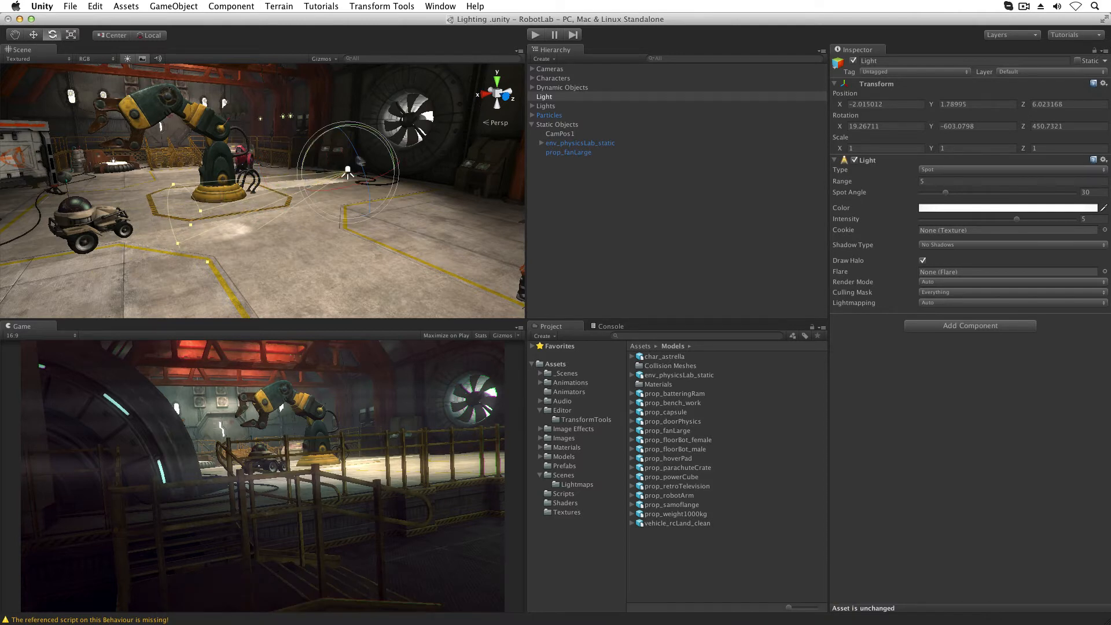
drag(392, 156, 318, 144)
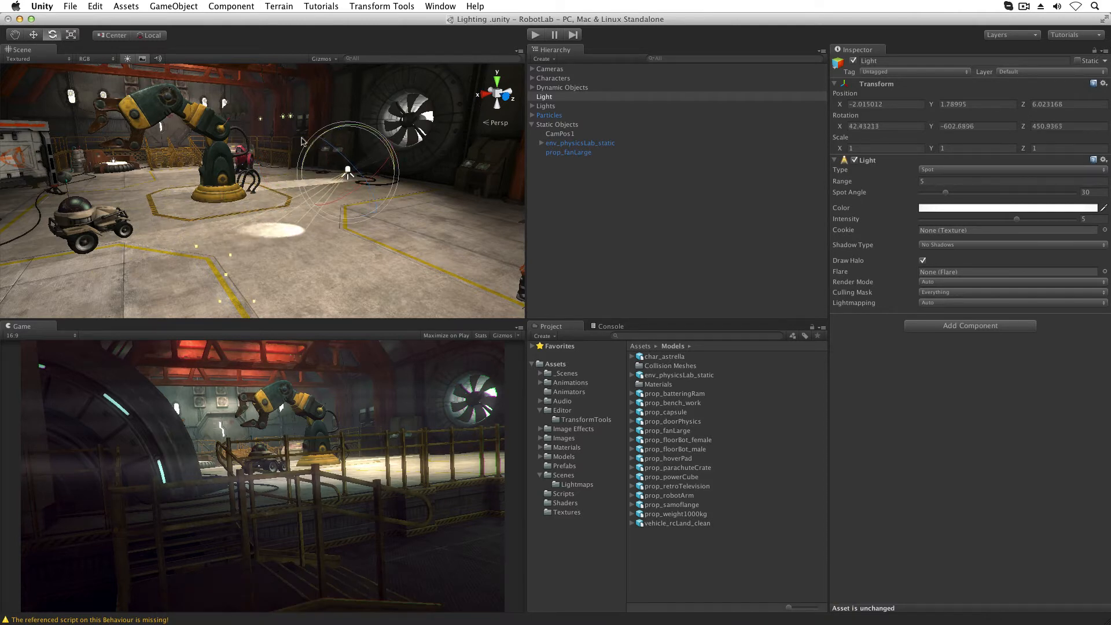
- Change the light to an Area light 2.89 wide and 3.89 high, rotated to about X 23, Y -657, Z 436
click(937, 167)
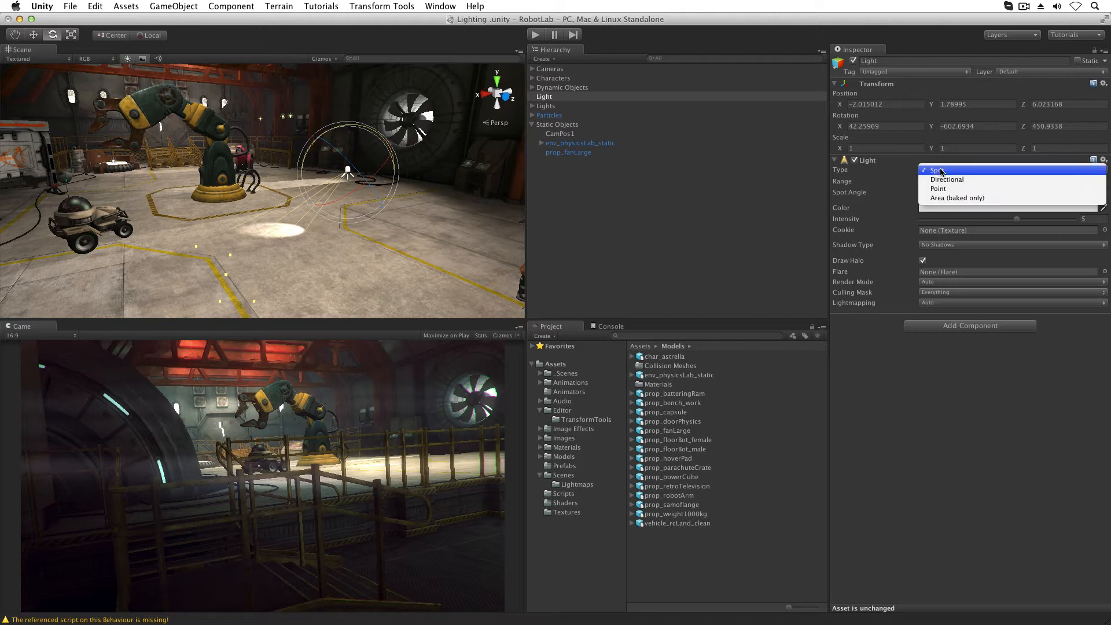
click(948, 198)
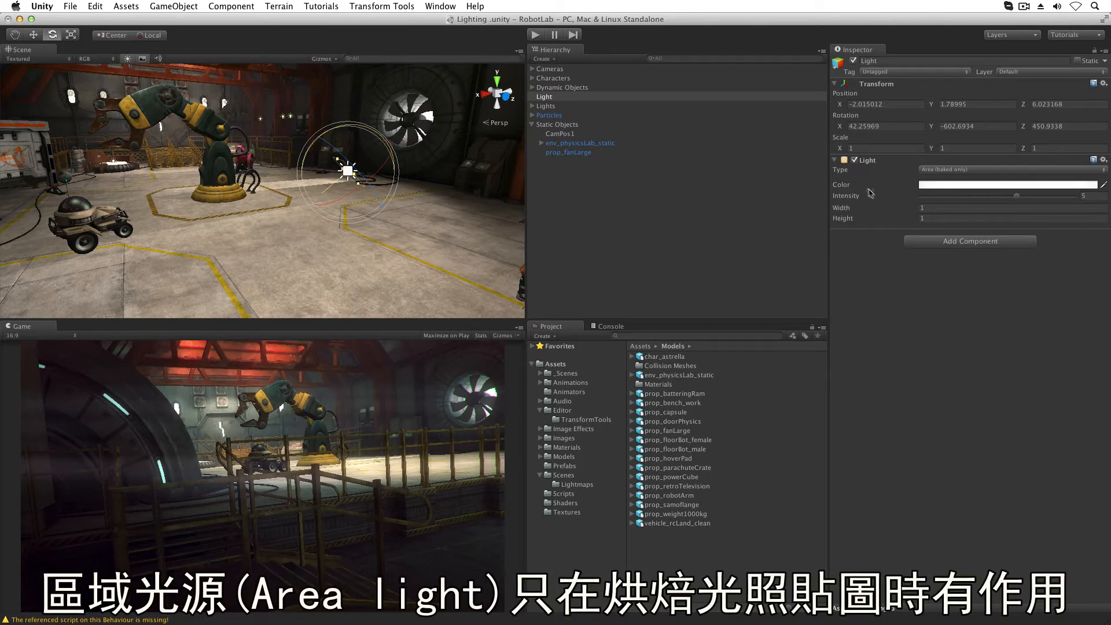
drag(849, 211, 911, 209)
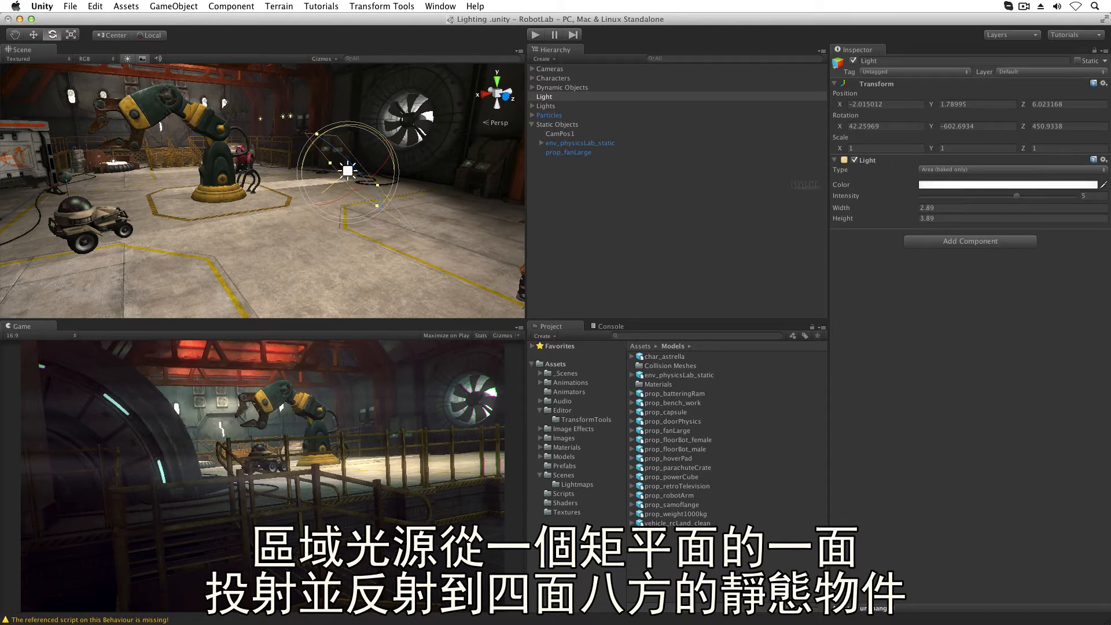
drag(330, 181, 357, 168)
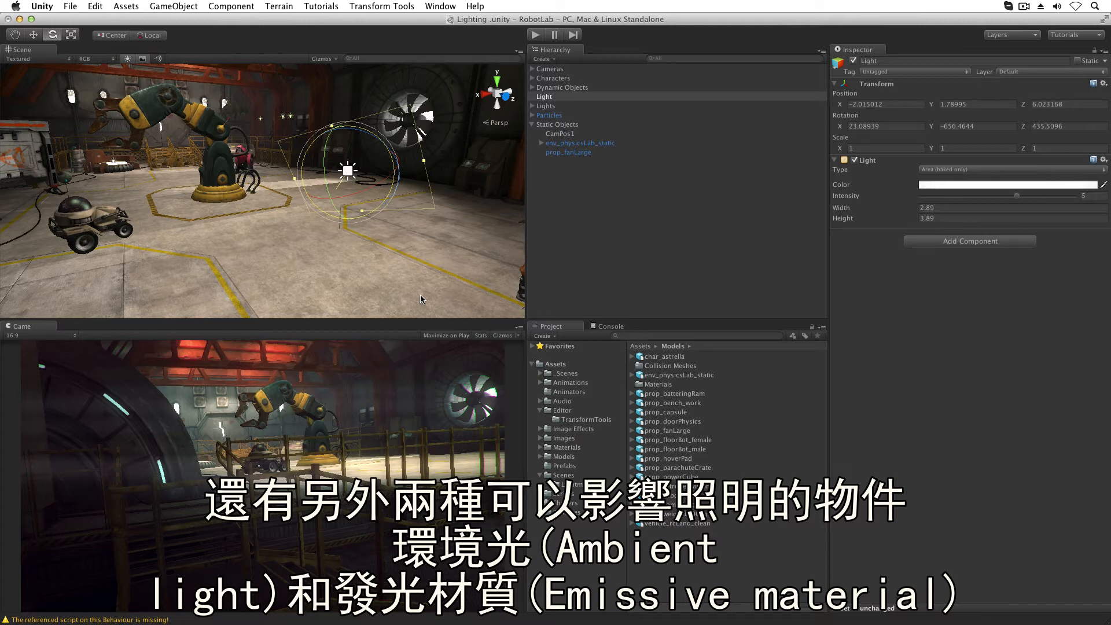
- Try different Ambient Light colours in the Render Settings and return the colour to black
click(96, 5)
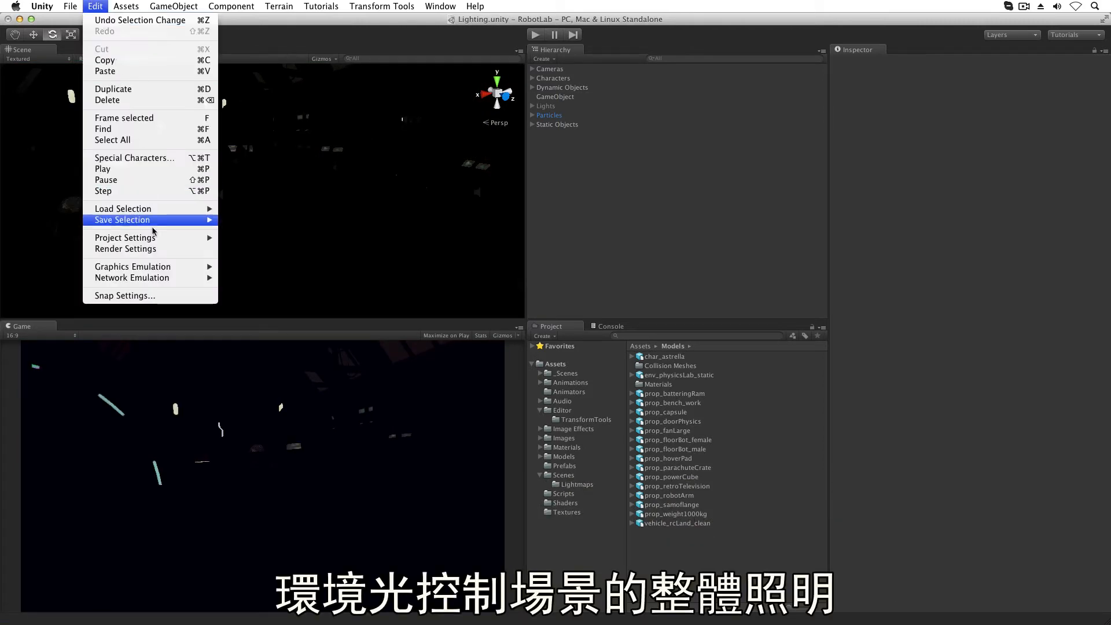
click(157, 248)
click(1001, 139)
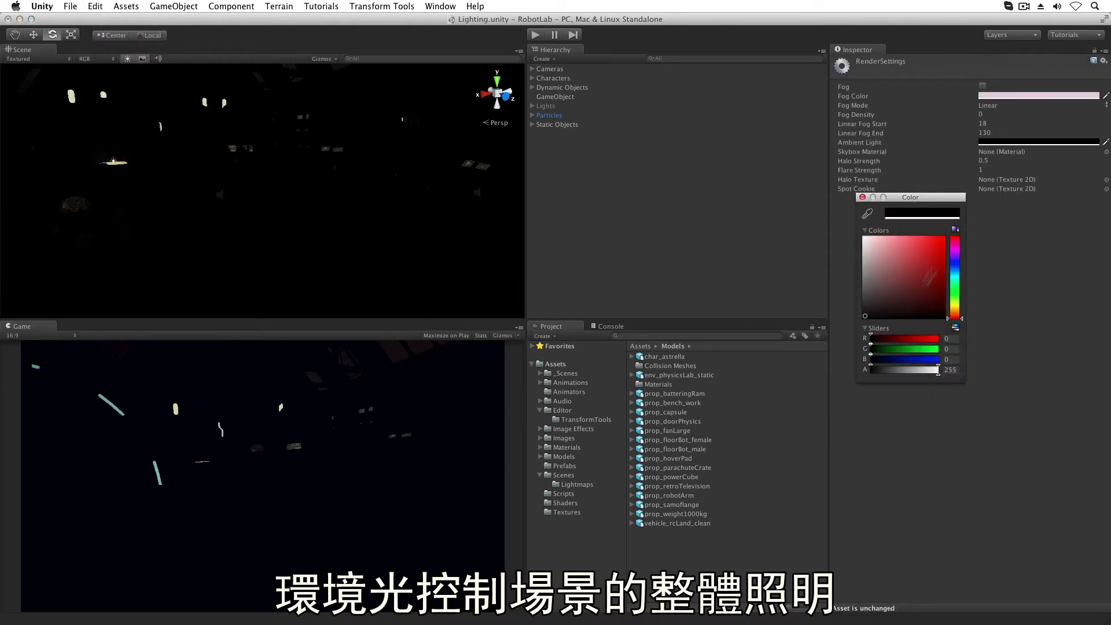
drag(873, 339, 943, 353)
drag(872, 359, 977, 371)
drag(899, 340, 903, 350)
drag(904, 360, 869, 362)
click(863, 198)
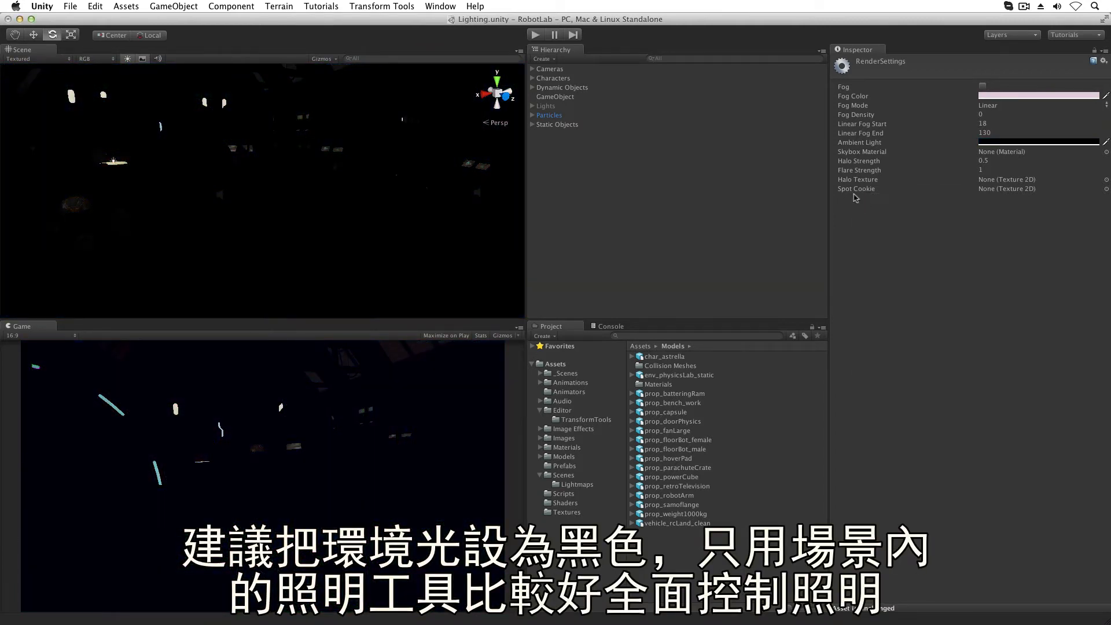
- Activate the Lights group and adjust the Emission (Lightmapper) value of the turbine's fx_prop_turbine material
click(554, 106)
click(855, 61)
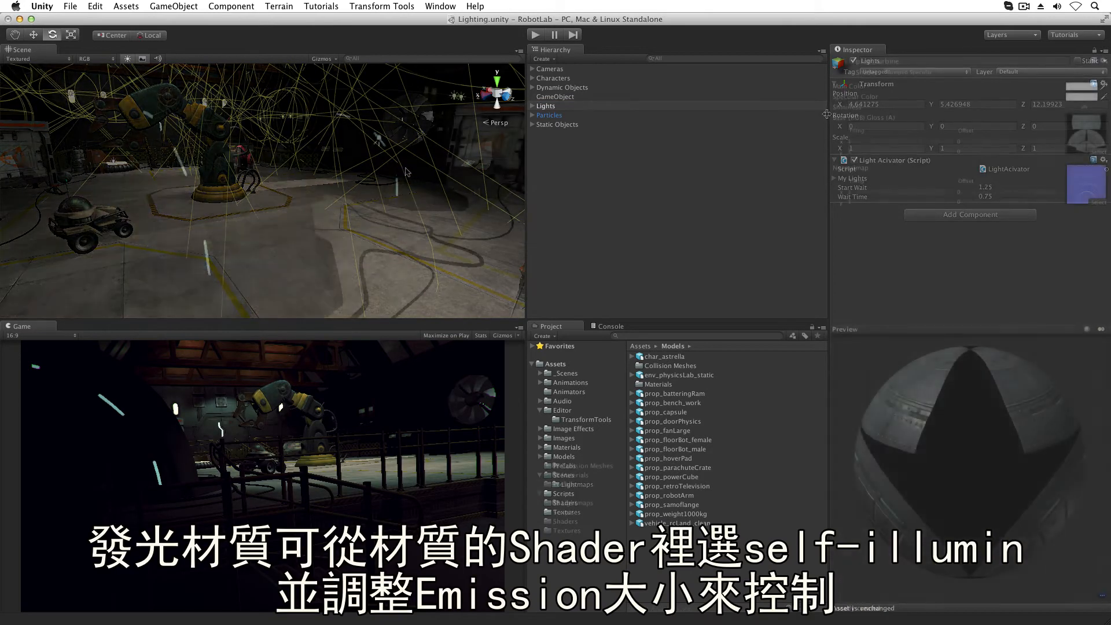
click(426, 180)
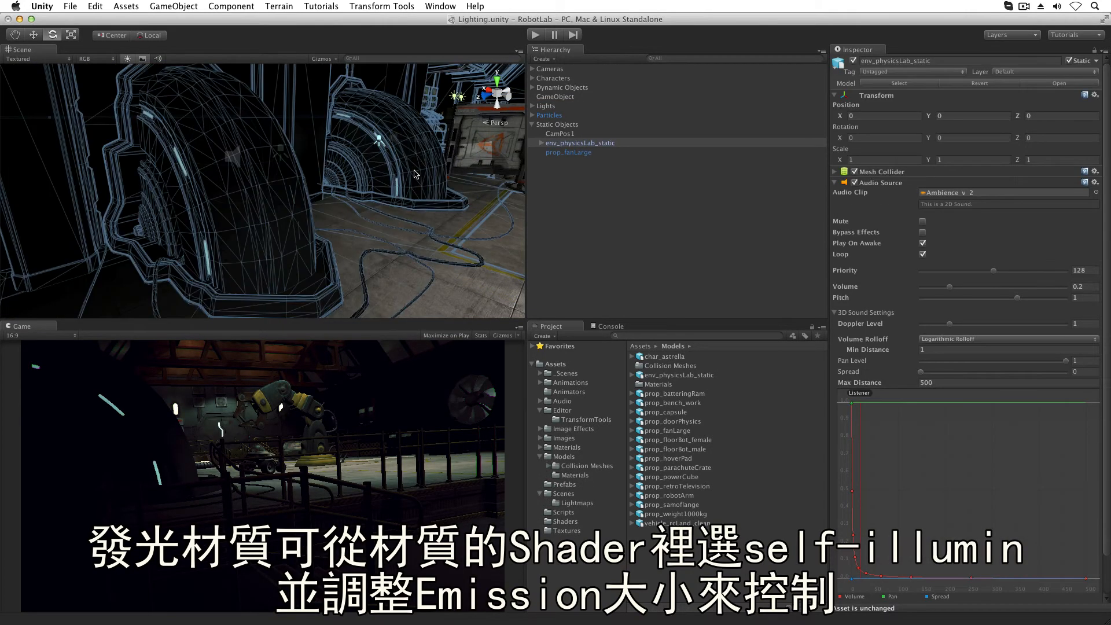
double_click(1016, 248)
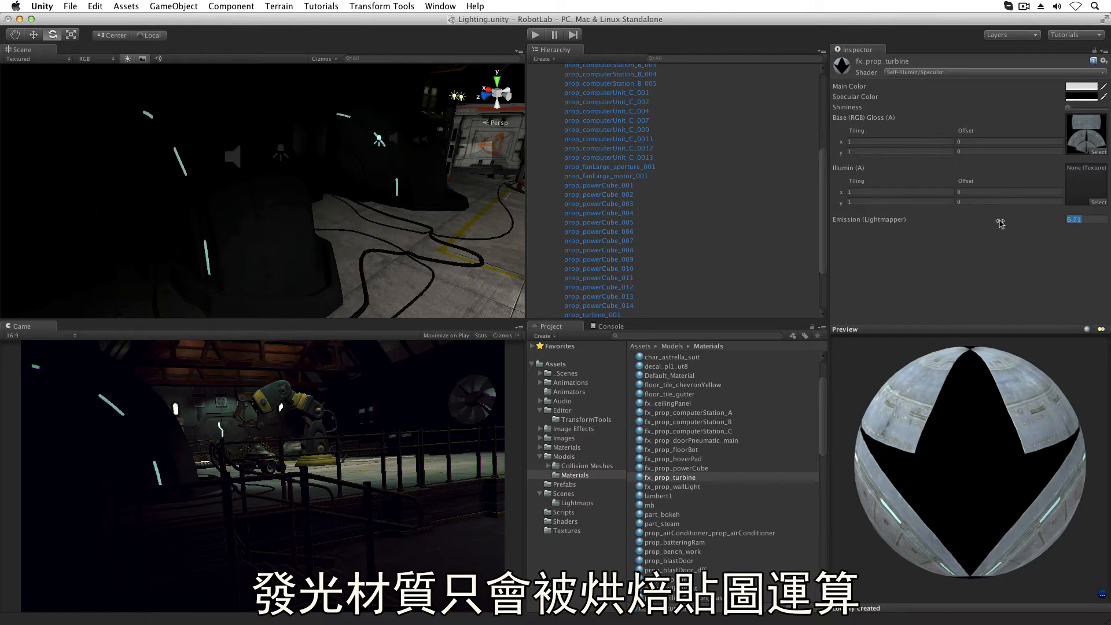
drag(1001, 224, 1023, 224)
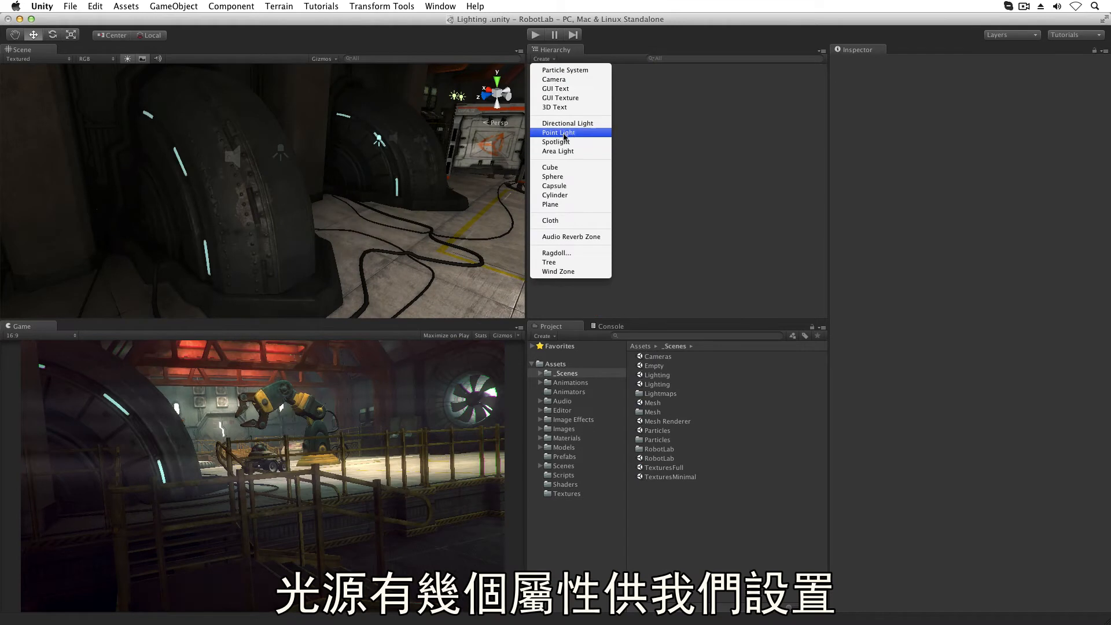
- Create a point light near the turbines at about X 9.4, Y 1.4, Z 3.8 with a range of 6.9
click(562, 133)
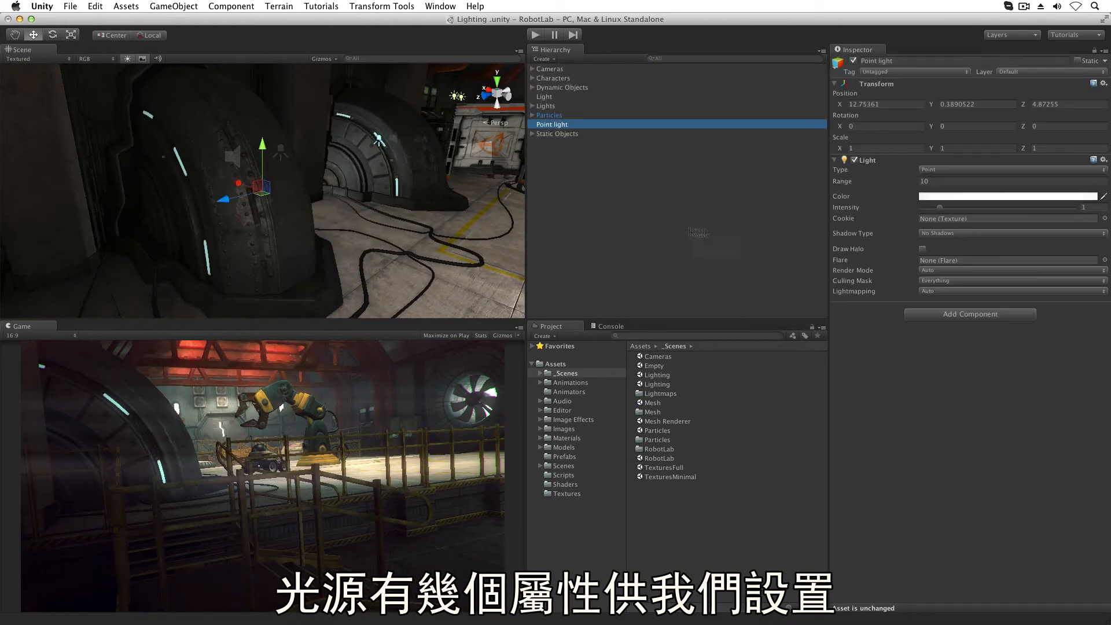
drag(279, 198, 386, 183)
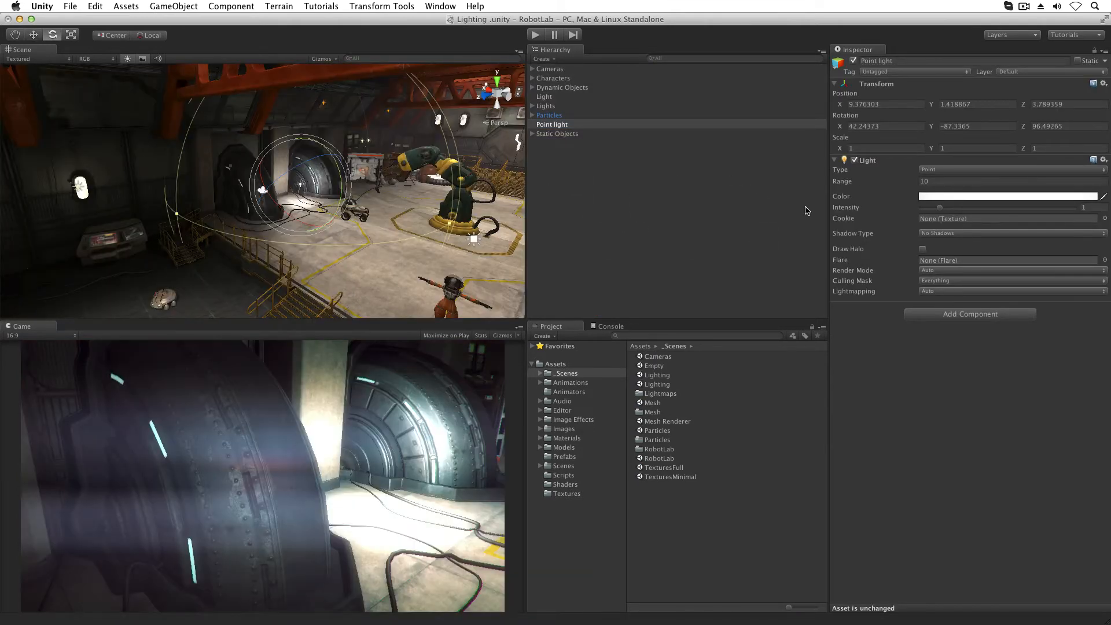
mouse_move(845, 184)
mouse_down()
mouse_move(866, 183)
mouse_move(825, 181)
mouse_move(854, 182)
mouse_move(834, 181)
mouse_up()
- Change the new light's type to Spot and widen its Spot Angle to 115.4
click(930, 171)
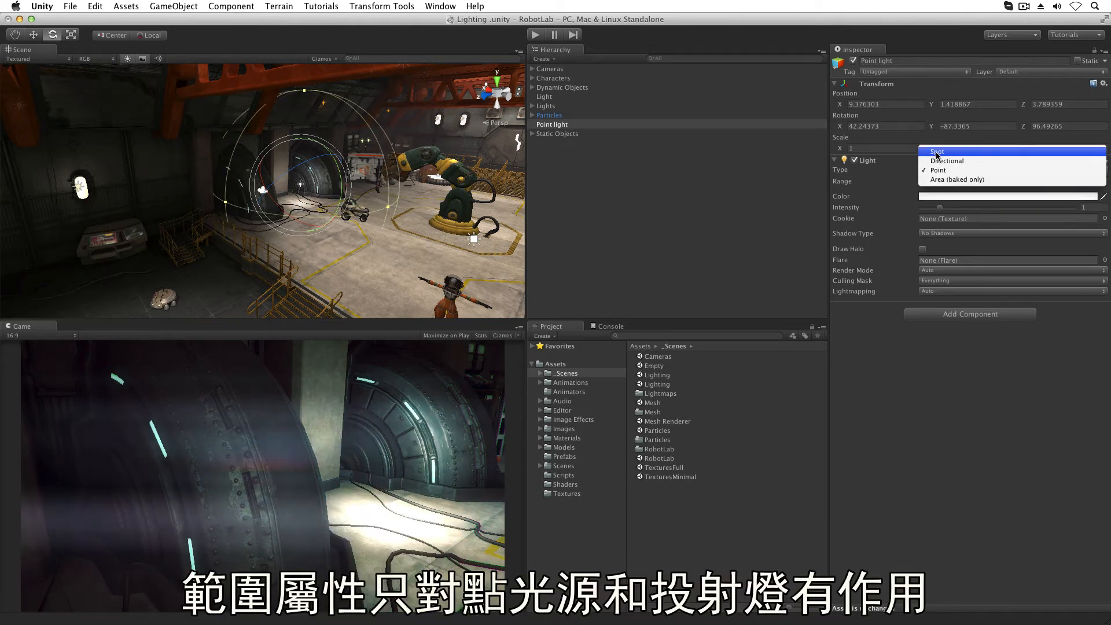
click(938, 152)
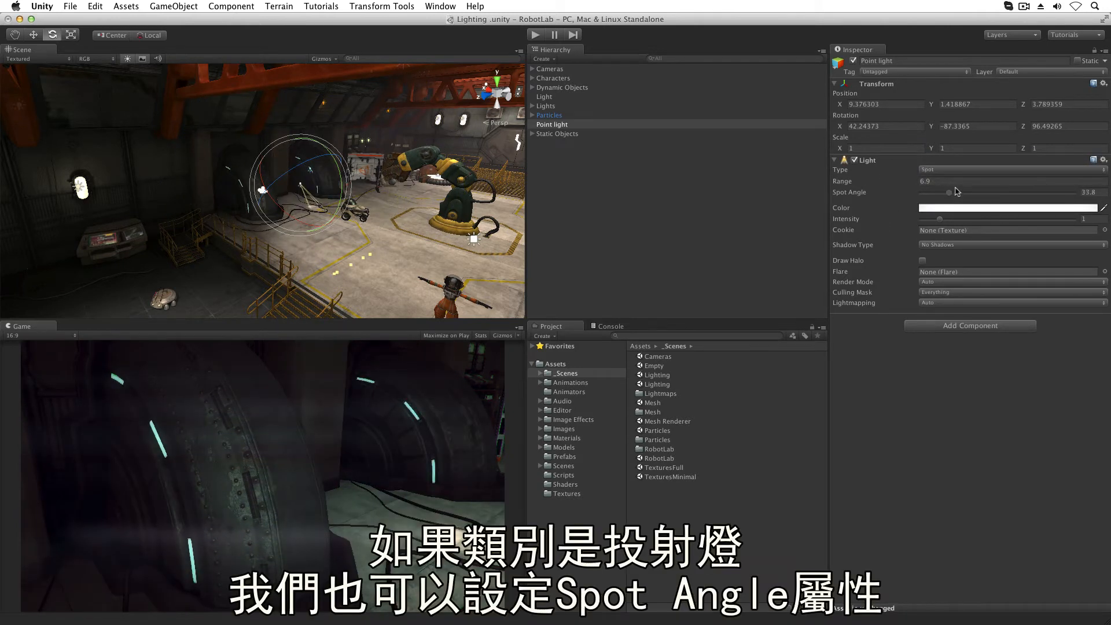
drag(956, 192, 1007, 182)
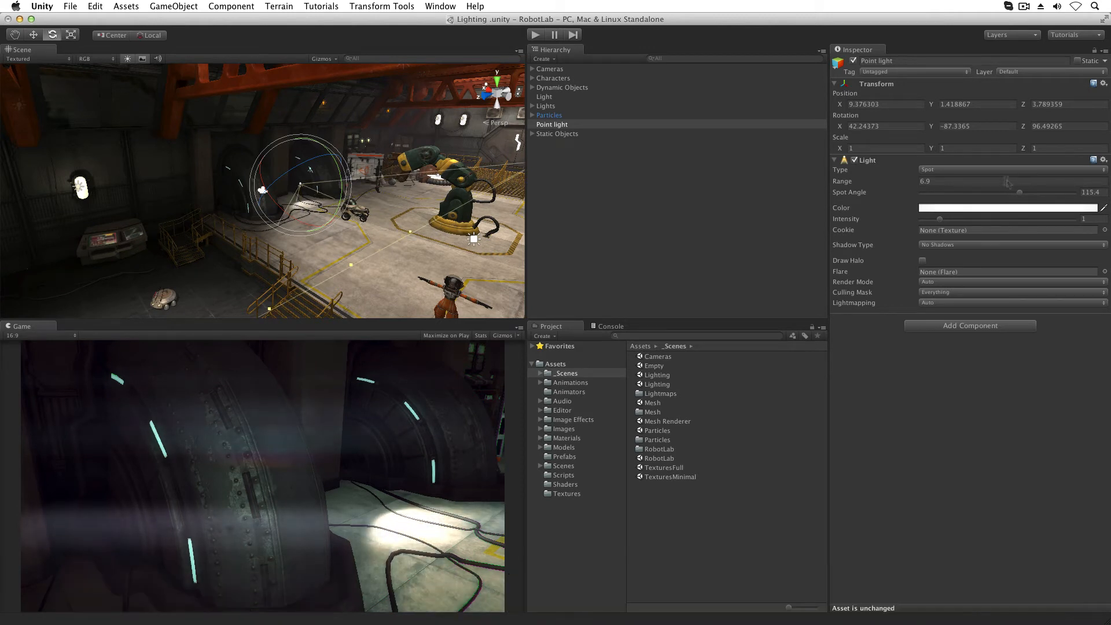
- Set the spotlight's colour to pure green (R 0, G 255, B 0)
click(970, 207)
drag(928, 263, 939, 242)
drag(913, 349, 868, 369)
drag(915, 341, 860, 348)
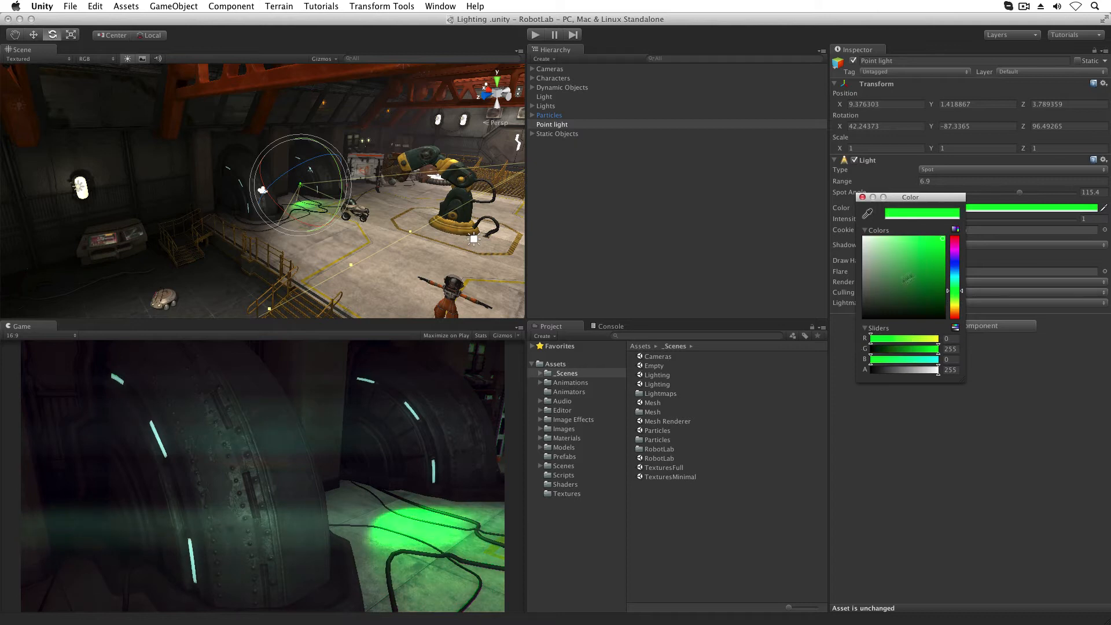
click(863, 198)
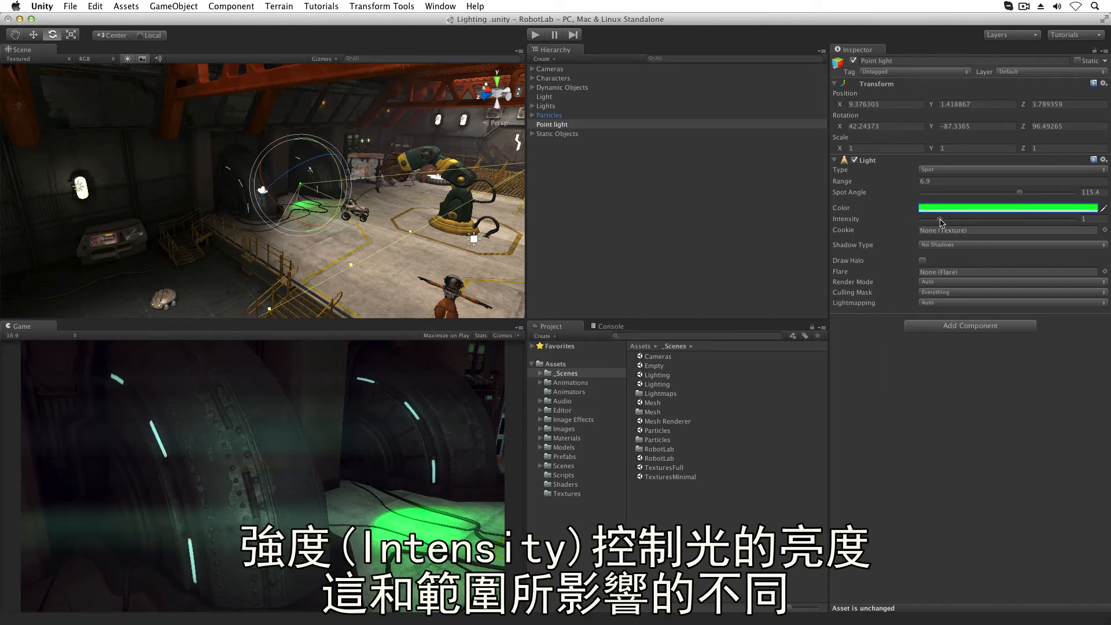
- Raise the green light's intensity to 2.86 and change its type back to Point
drag(939, 221, 977, 216)
click(948, 171)
click(974, 201)
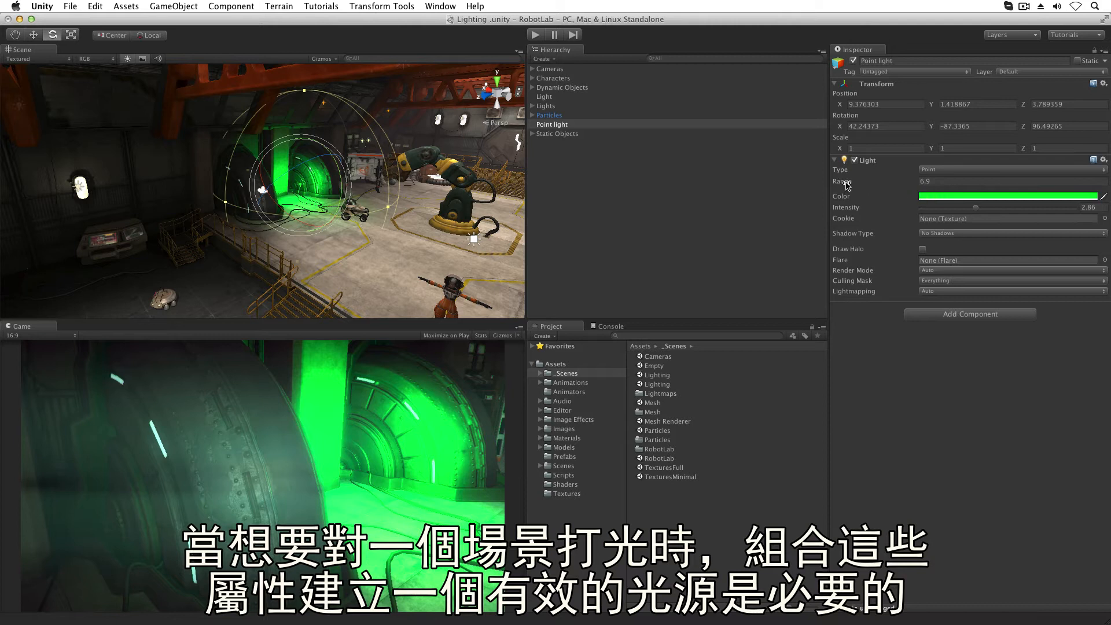
- Vary the green point light's range and intensity, trying a range of 9.09 with an intensity of 2.65
drag(858, 186, 944, 209)
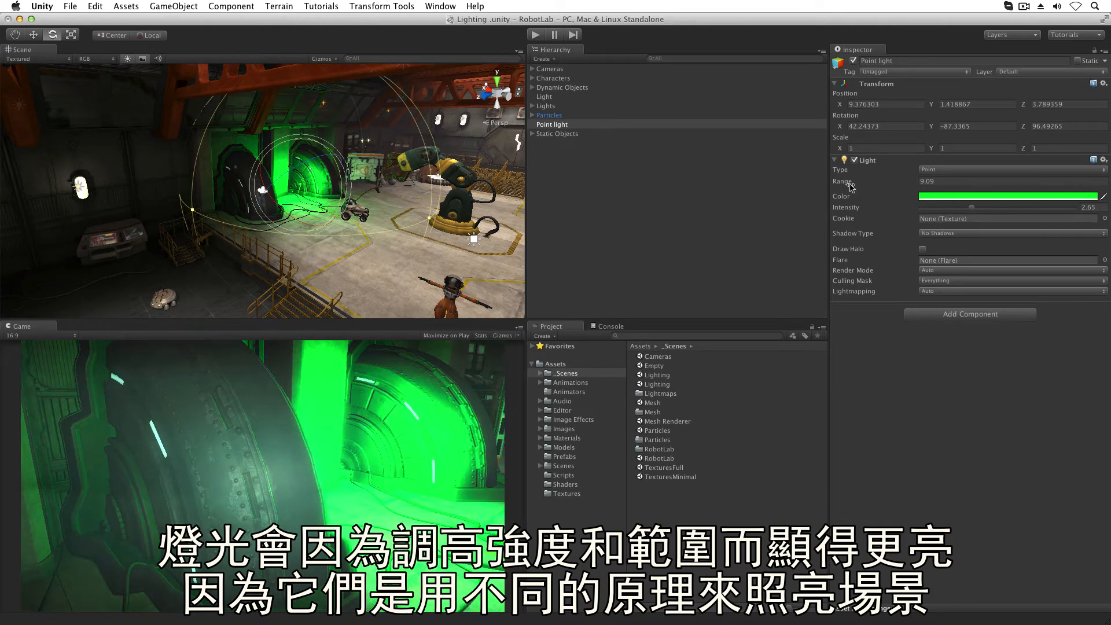
drag(851, 187, 928, 183)
drag(932, 185, 848, 187)
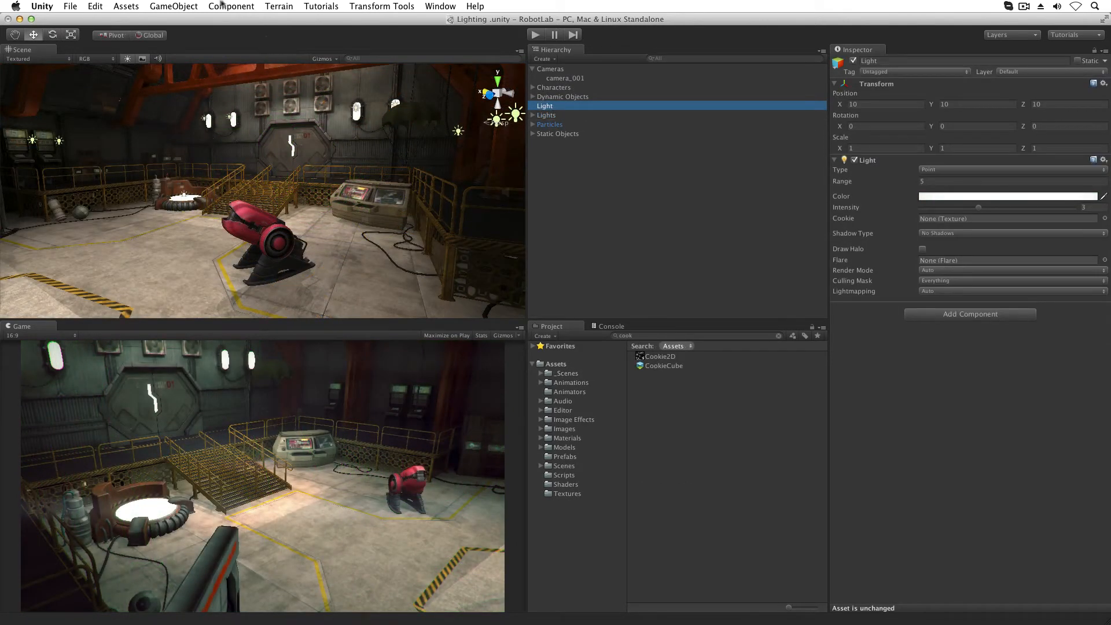
- Move the white point light to the current view and give it the CookieCube cookie with an intensity of 5
click(174, 7)
click(202, 117)
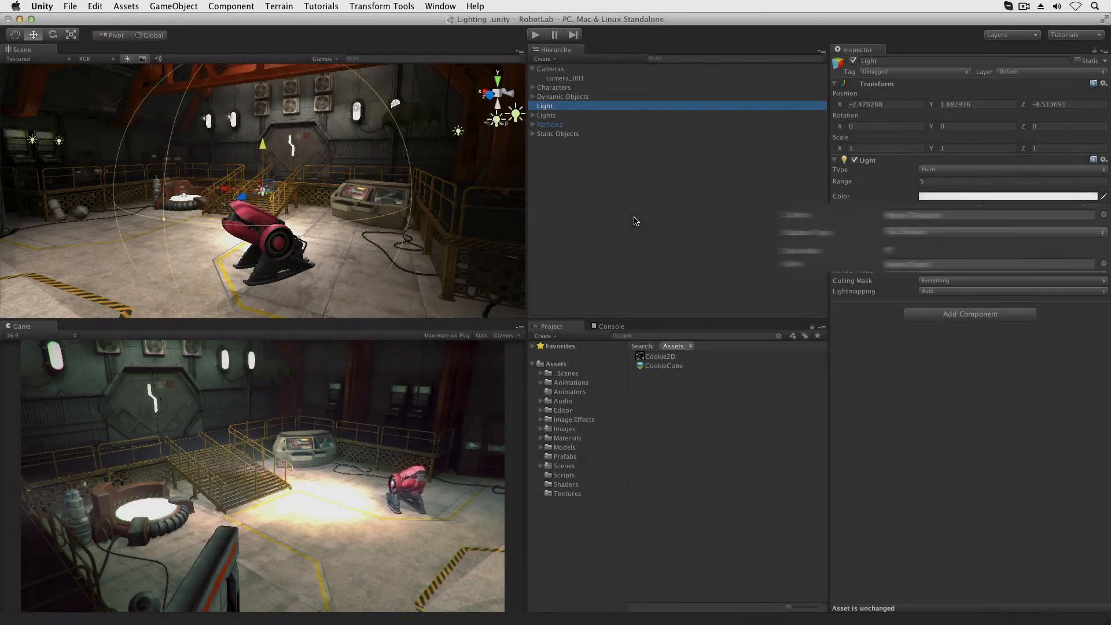
drag(665, 365, 953, 219)
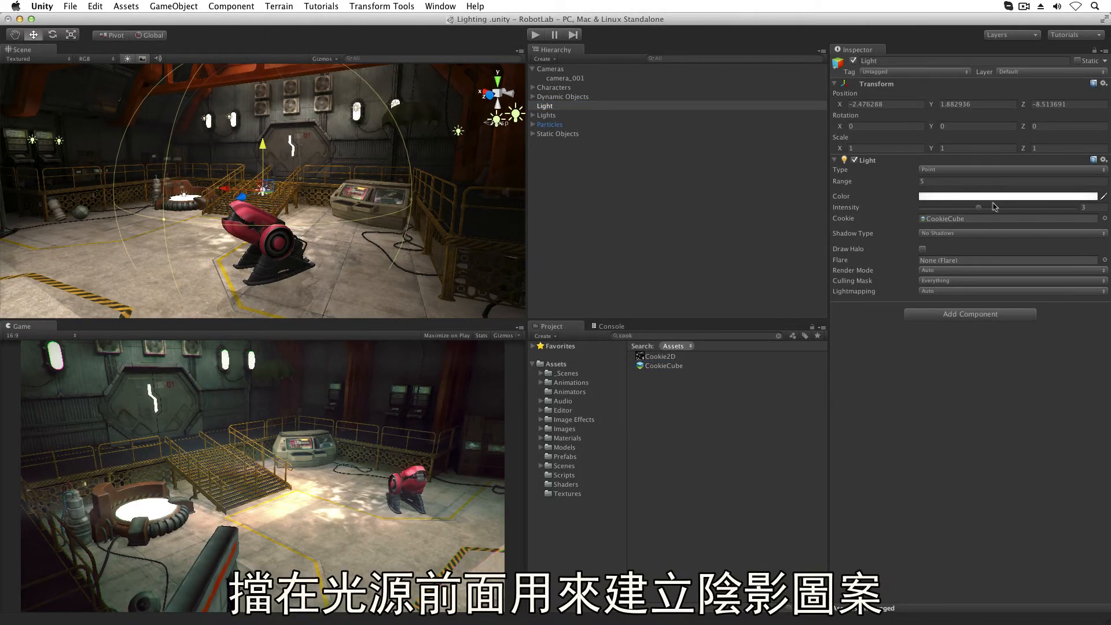
text(5)
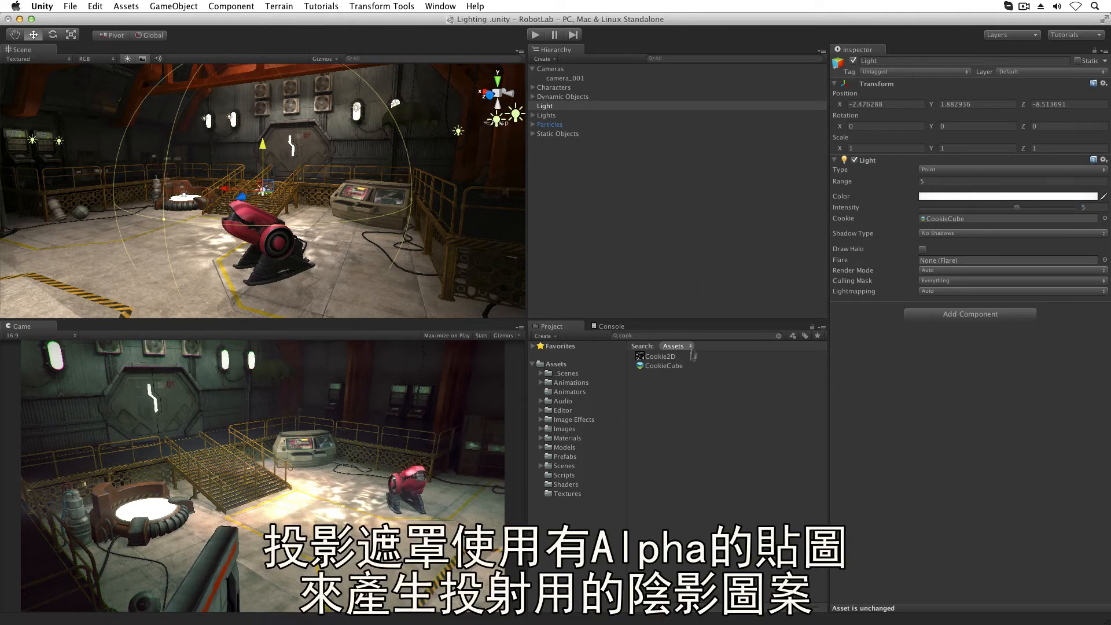
- Review the Cookie2D and CookieCube import settings, and change the light's type to Spot with Cookie2D as its cookie
click(660, 357)
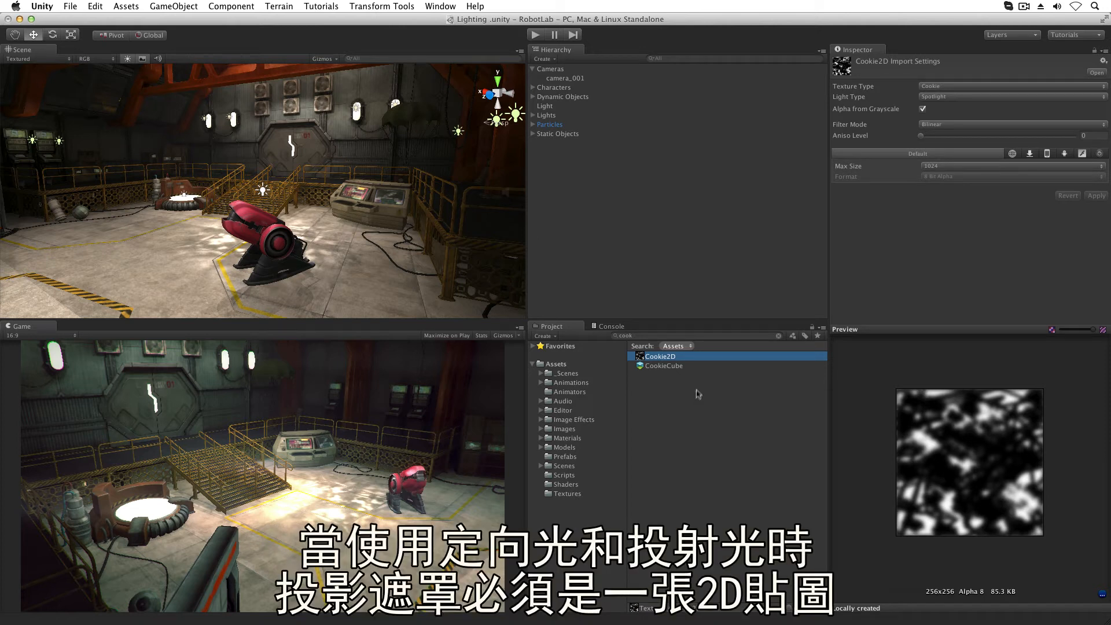
click(685, 366)
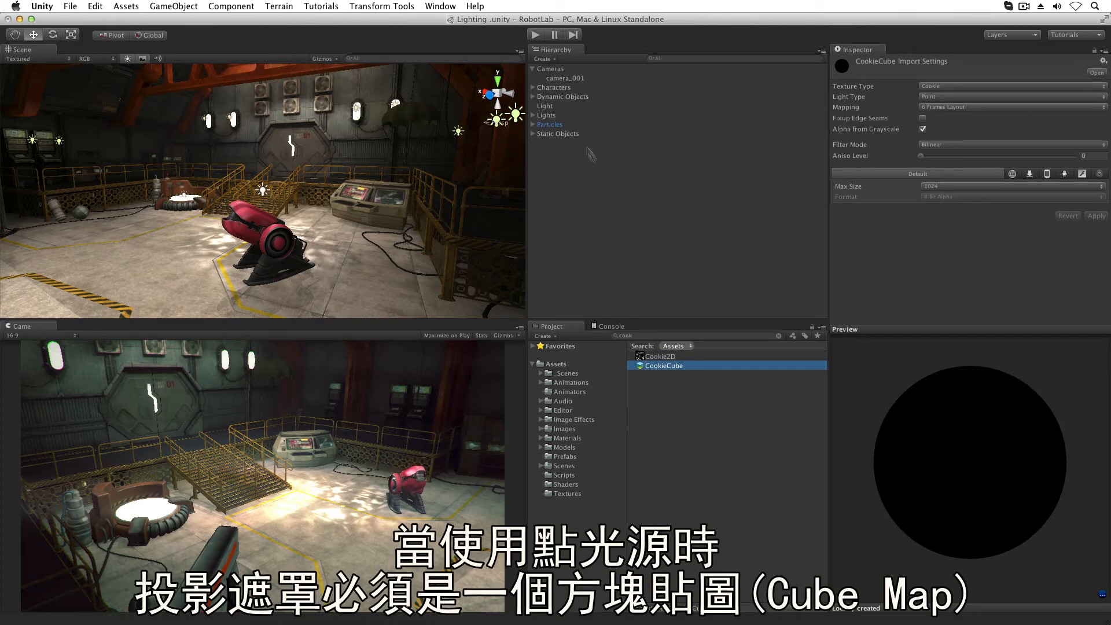
click(560, 107)
click(943, 169)
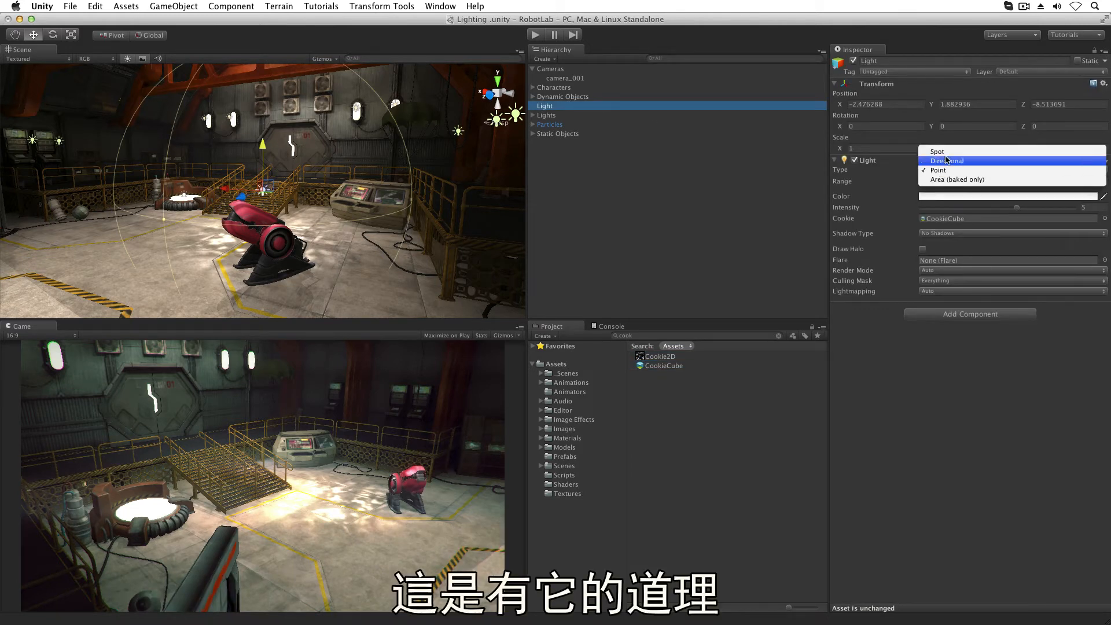
click(944, 154)
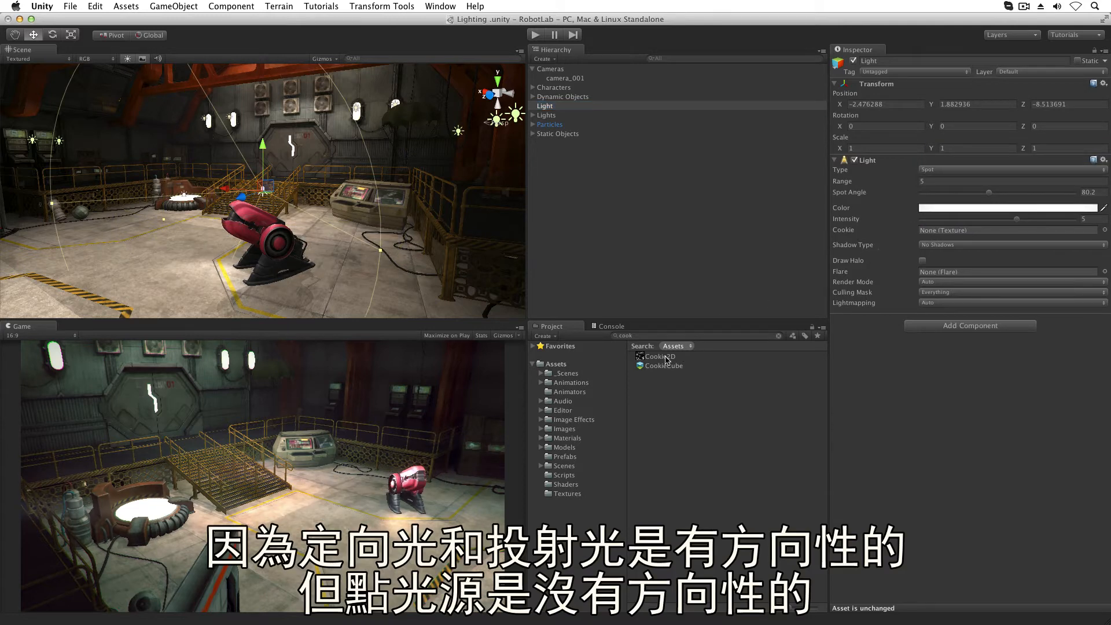
drag(667, 360, 954, 236)
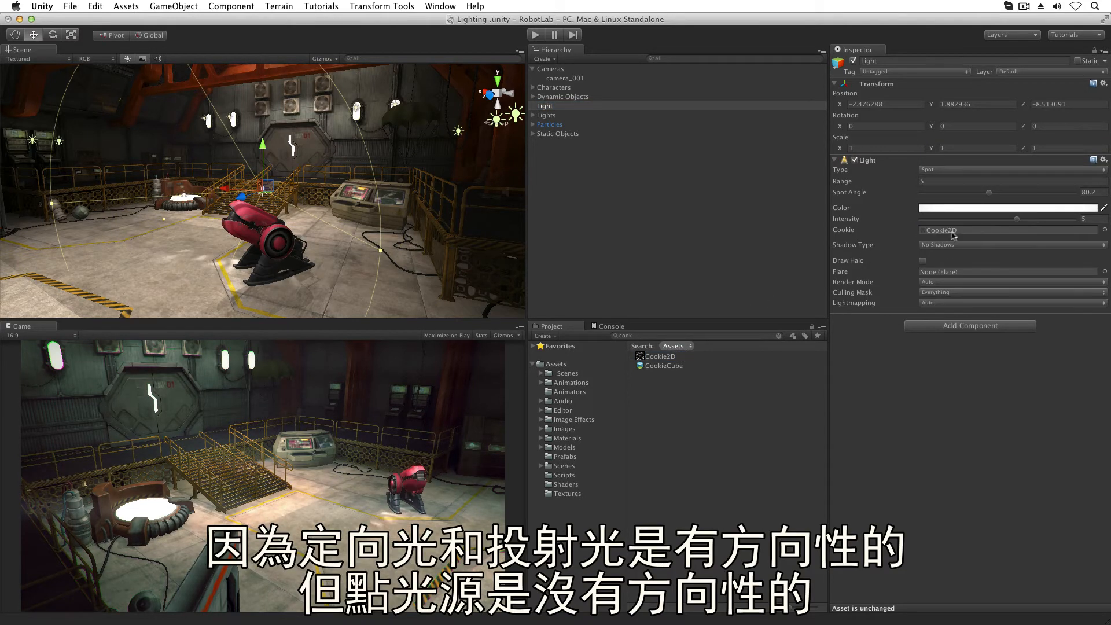
- Tilt the spotlight to an X rotation of about 34.7, raise its intensity to 6.74 and widen its Spot Angle
key(e)
drag(252, 154, 238, 206)
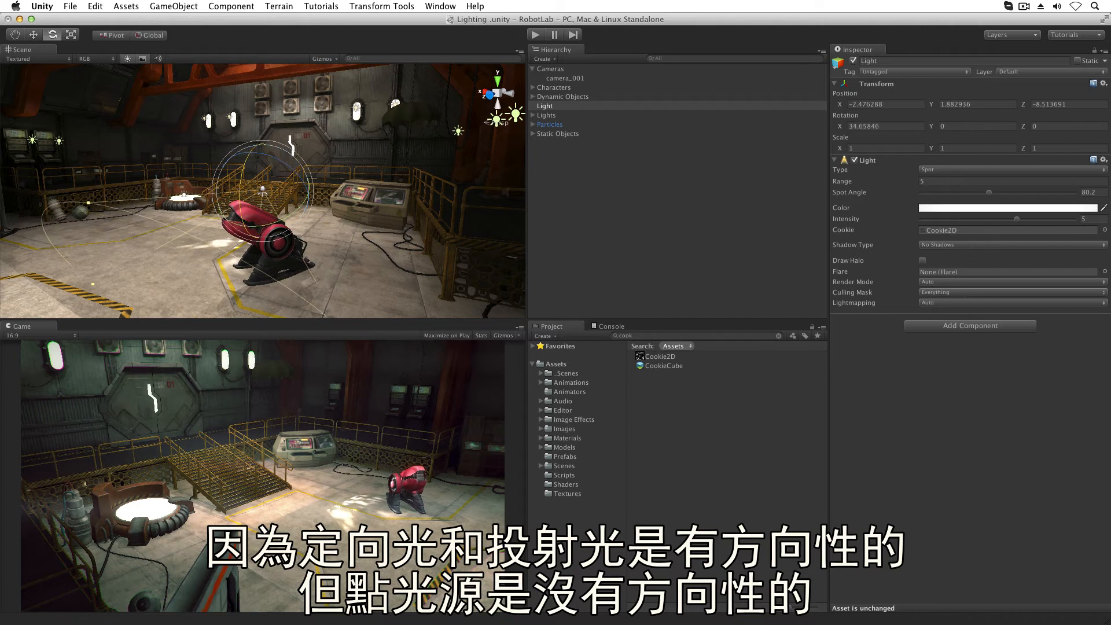
drag(1017, 219, 1049, 219)
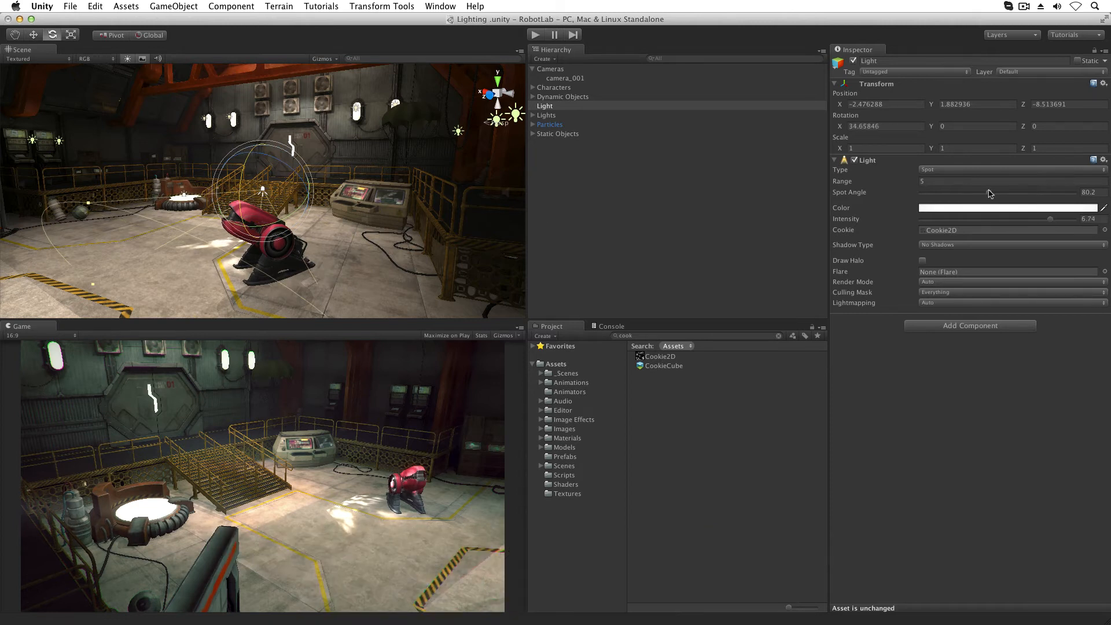
drag(990, 192, 1042, 194)
- Change the light's type to Directional and adjust its Cookie Size to rescale the projected pattern
click(1012, 169)
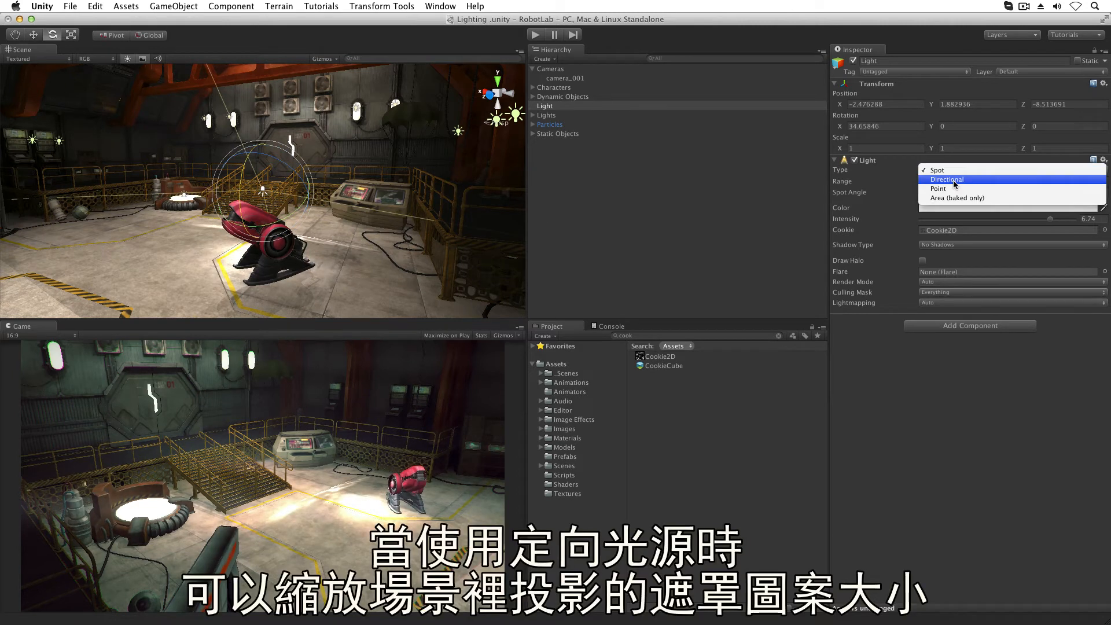
click(938, 181)
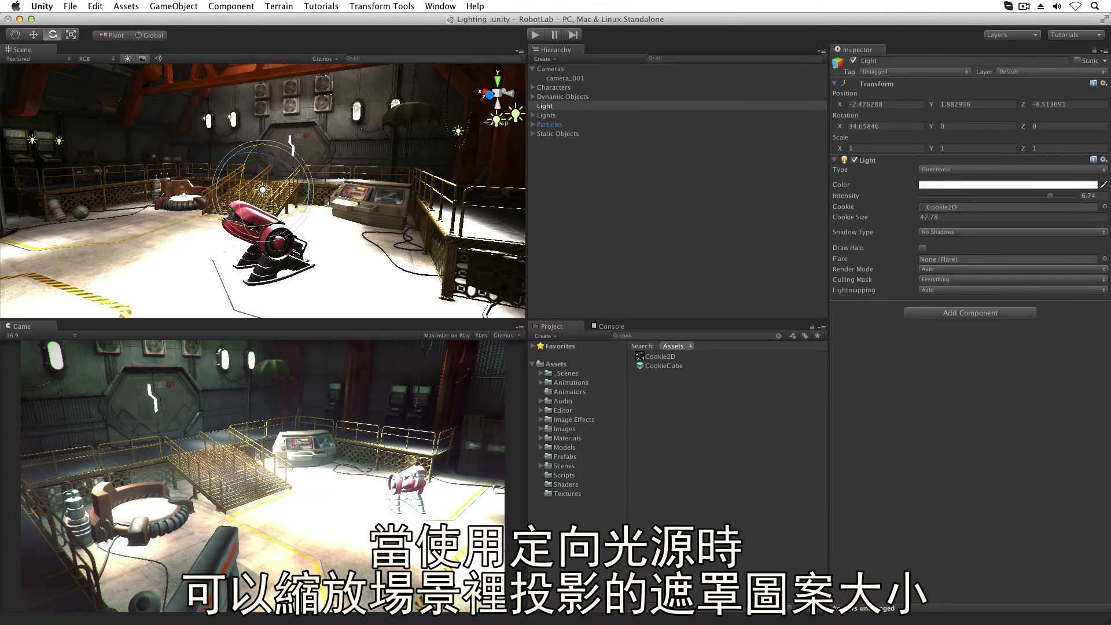
click(849, 219)
drag(849, 220, 778, 303)
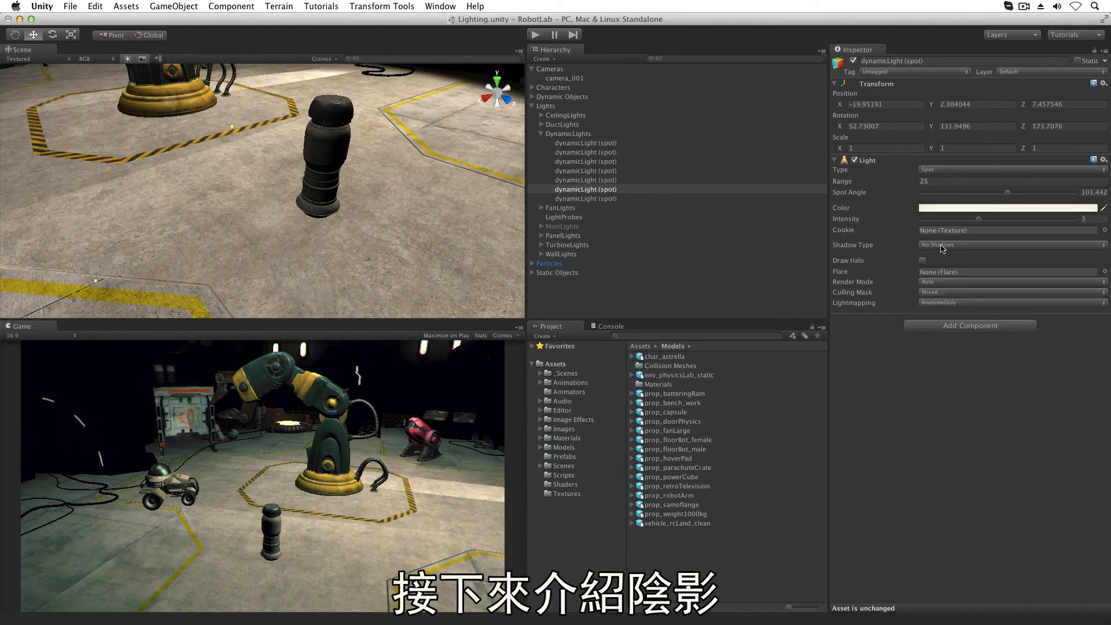
- Give the selected dynamicLight (spot) Hard Shadows first, and switch its Shadow Type to Soft Shadows
click(943, 246)
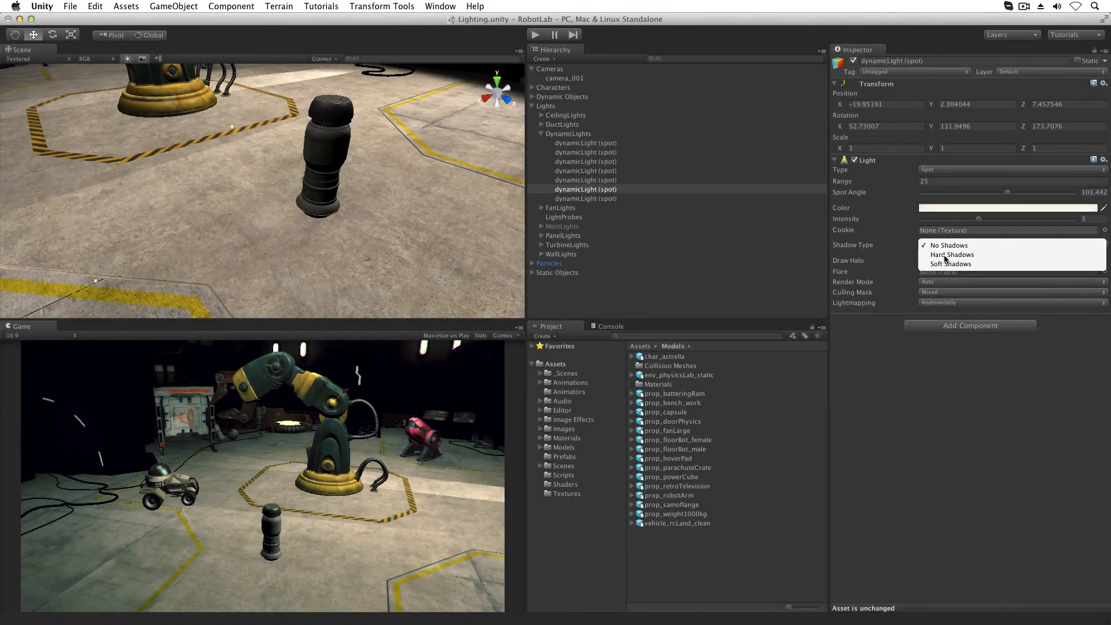
click(944, 260)
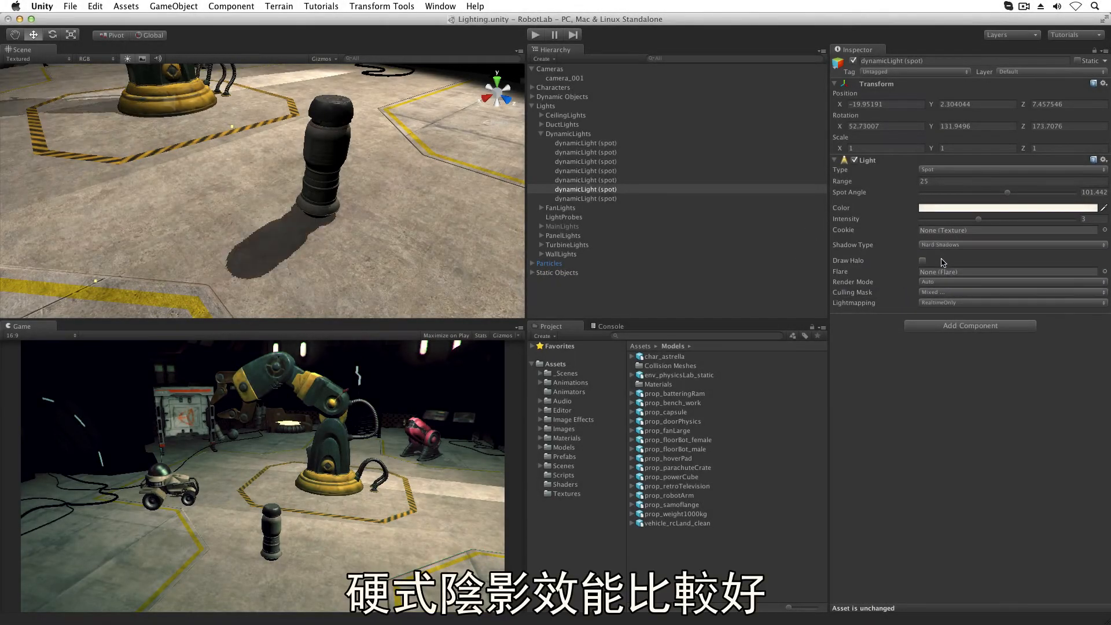
click(944, 249)
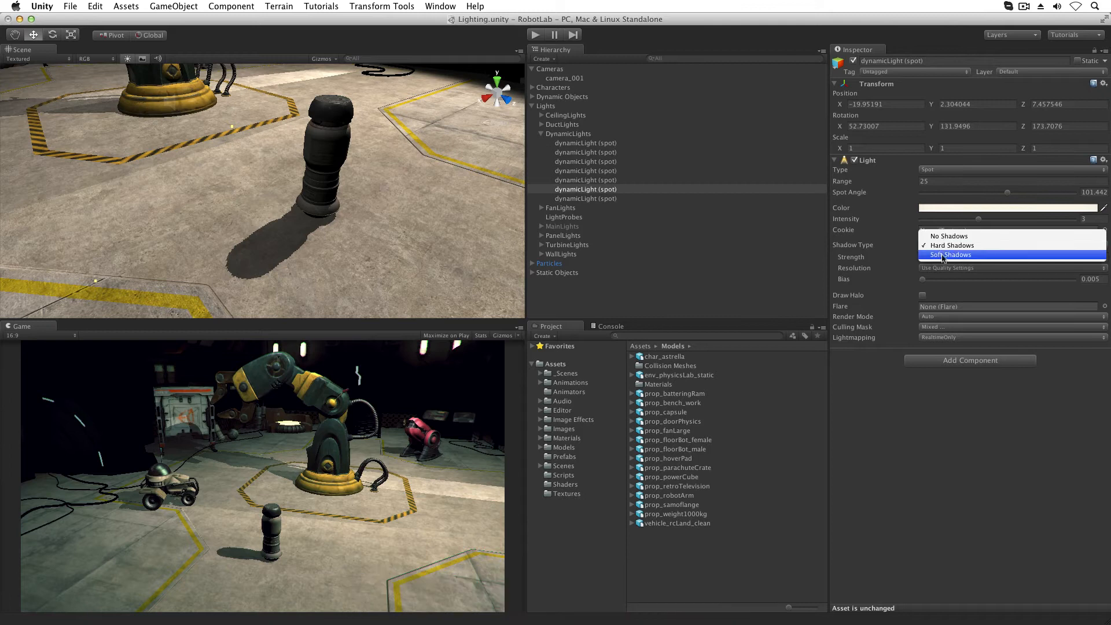
click(942, 258)
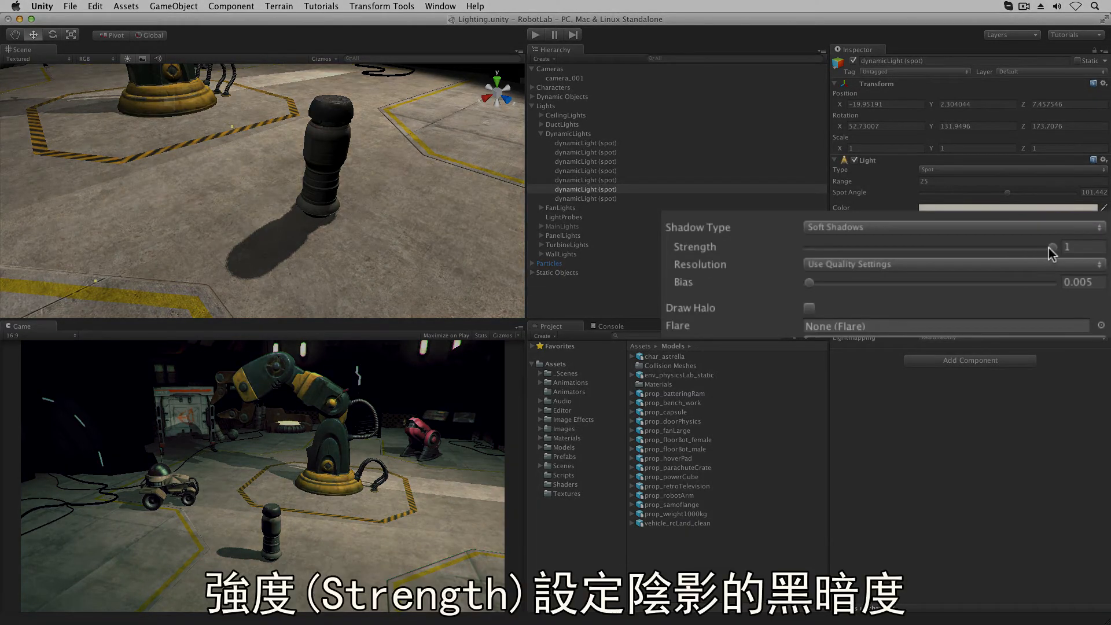
- Lower the soft shadow's Strength to 0.496 and view the available shadow Resolution options
drag(1073, 257, 1048, 260)
drag(981, 257, 934, 268)
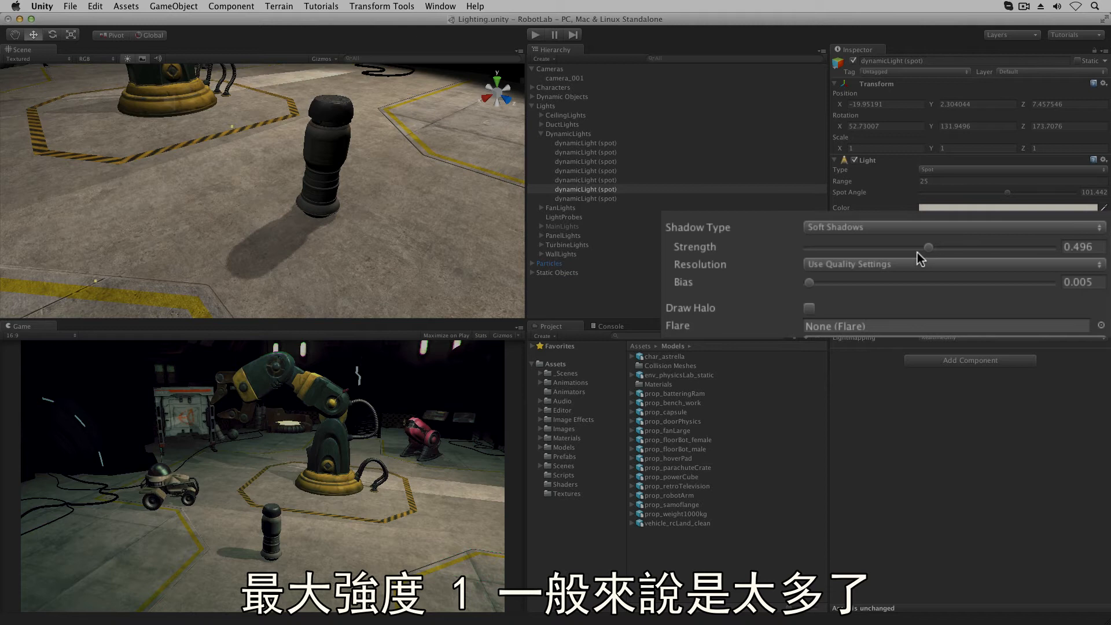
click(917, 265)
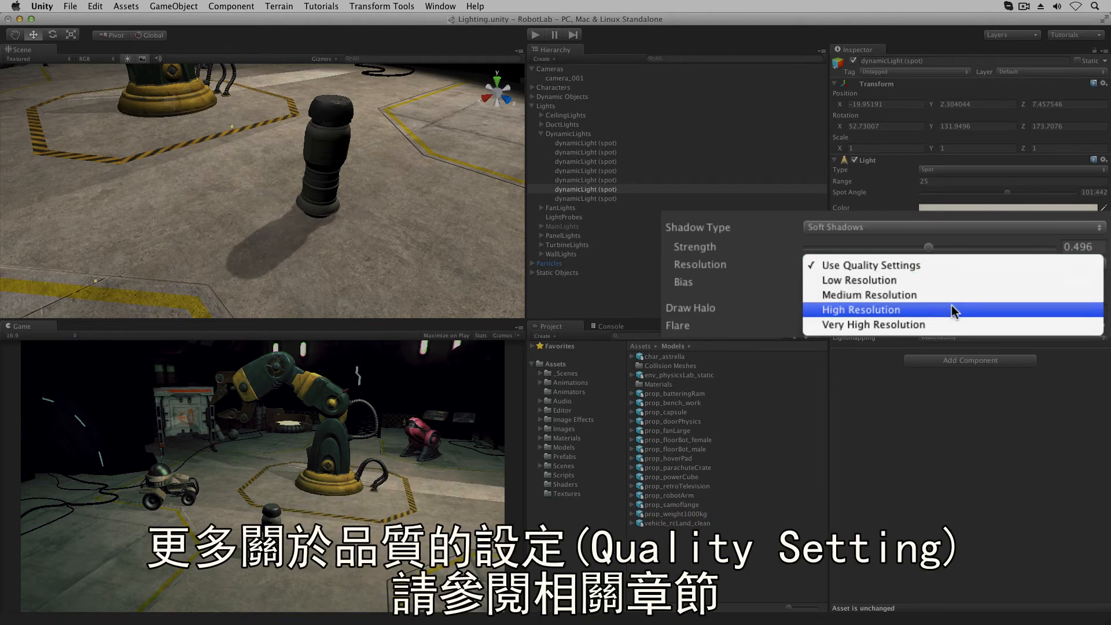
click(763, 295)
- Vary the shadow Bias, trying 0.023, and set it to 0
drag(810, 284, 746, 291)
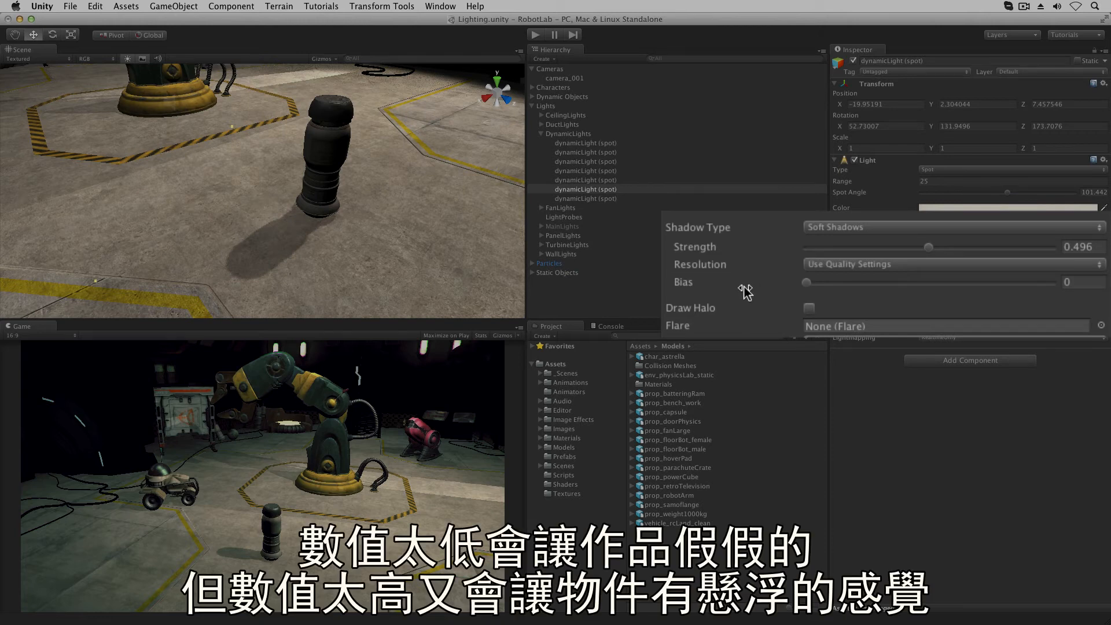
click(817, 283)
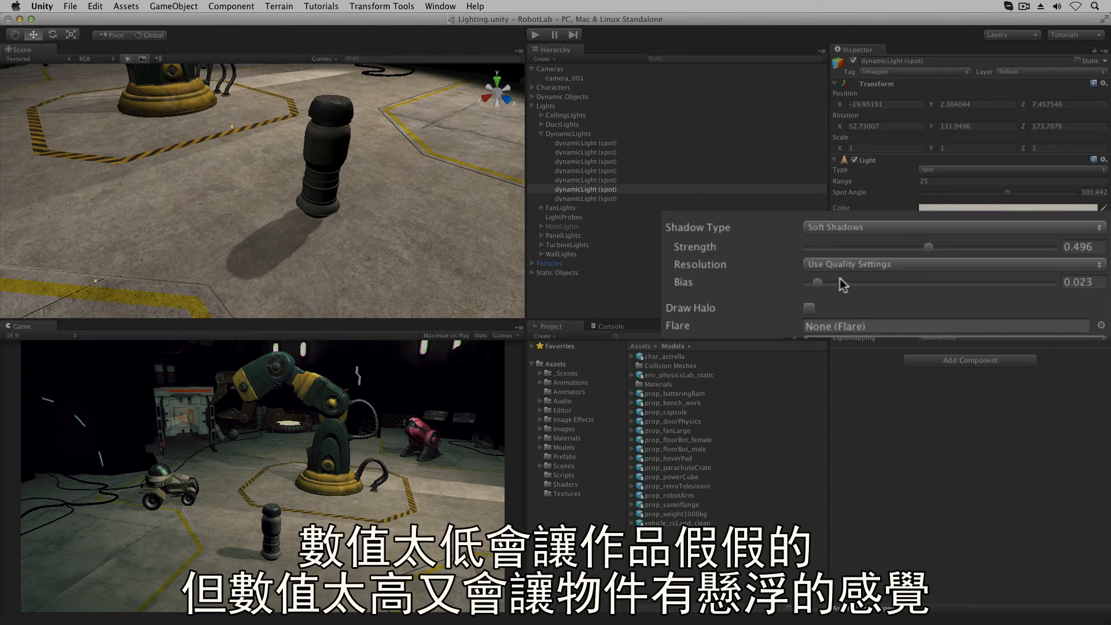
drag(843, 283, 938, 250)
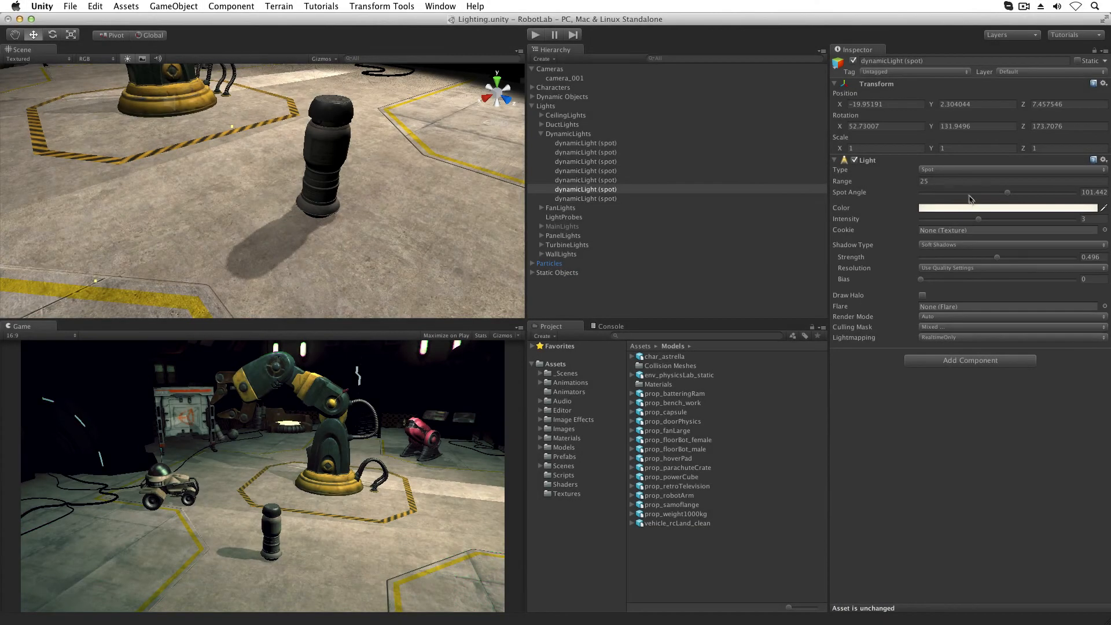
- Change the dynamic light's type to Directional and adjust its shadow Softness to about 2.02 along with its Softness Fade
click(951, 169)
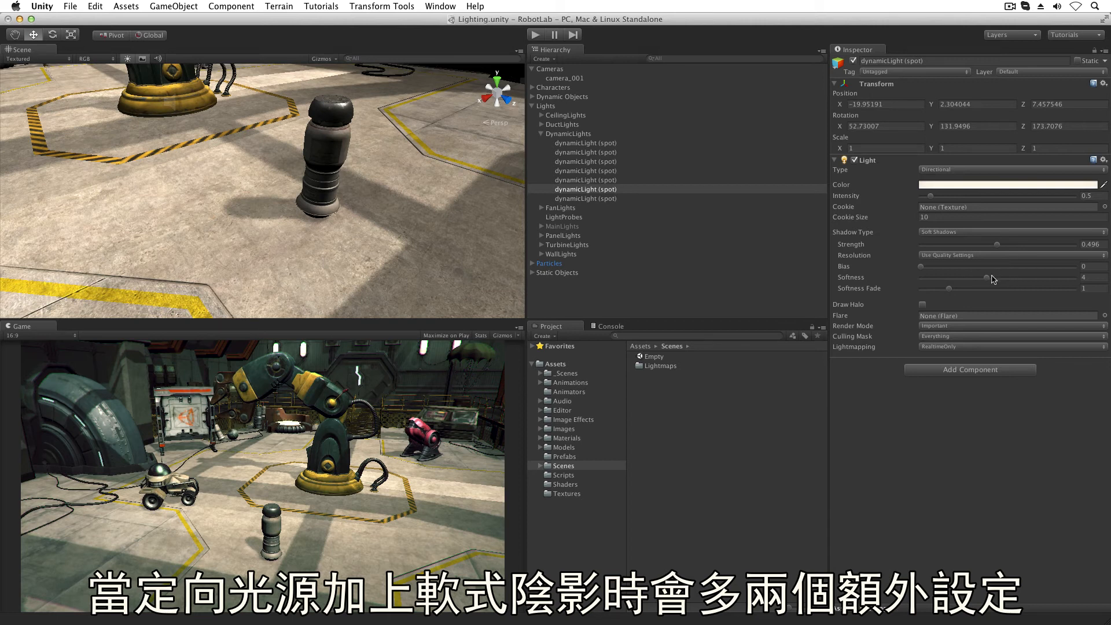
drag(987, 280, 950, 287)
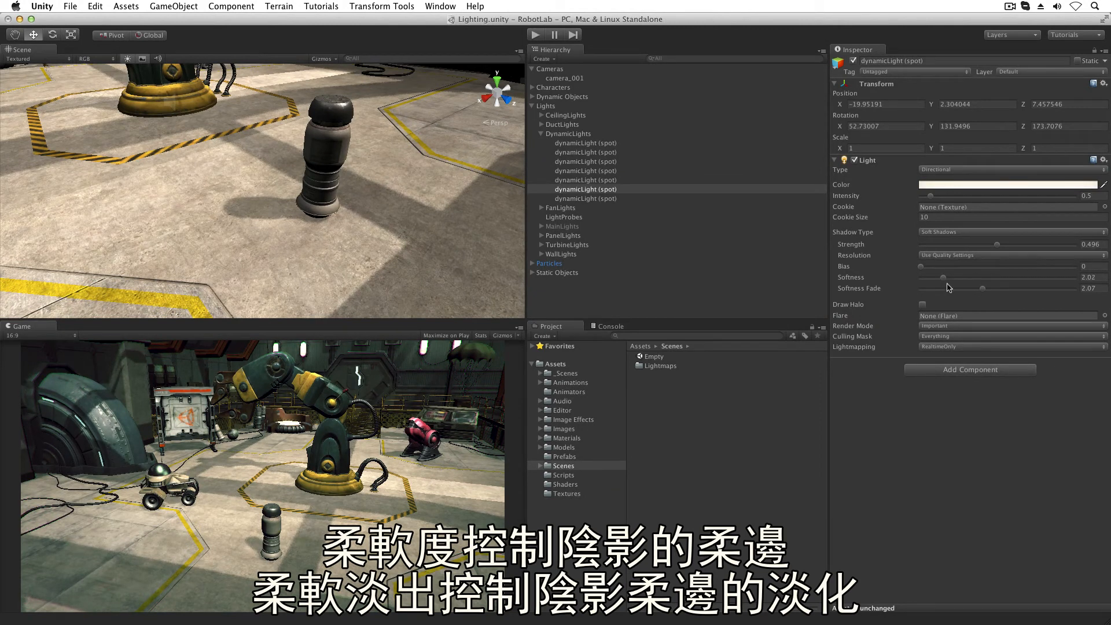
drag(1026, 289, 996, 285)
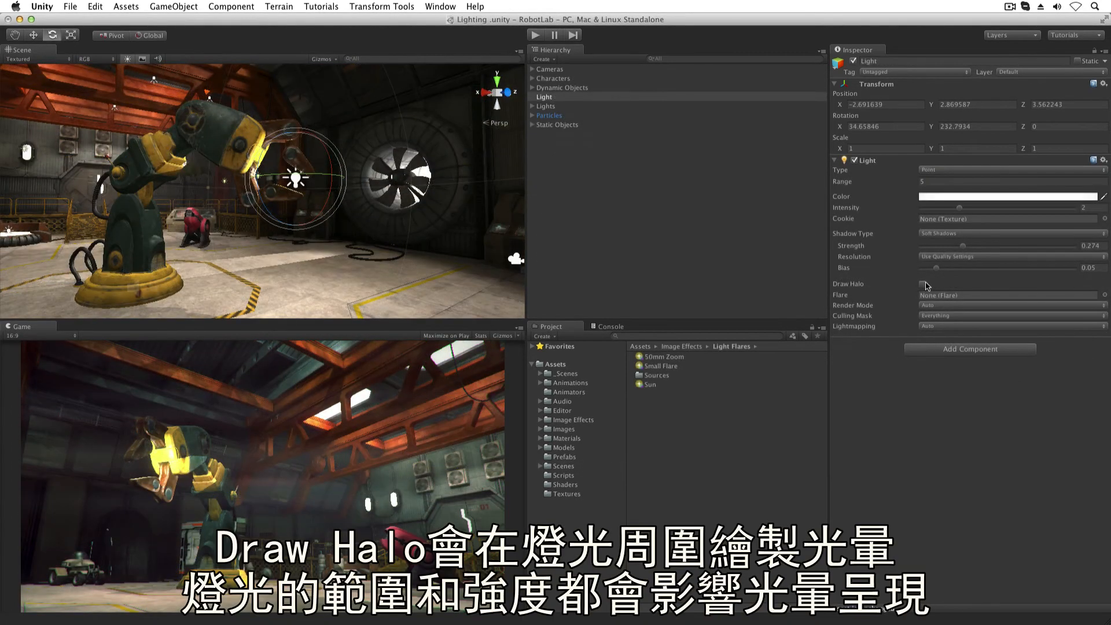
- Turn on Draw Halo for the point light beside the robot arm, with a range of 6.27 and an intensity of 2.21
click(923, 284)
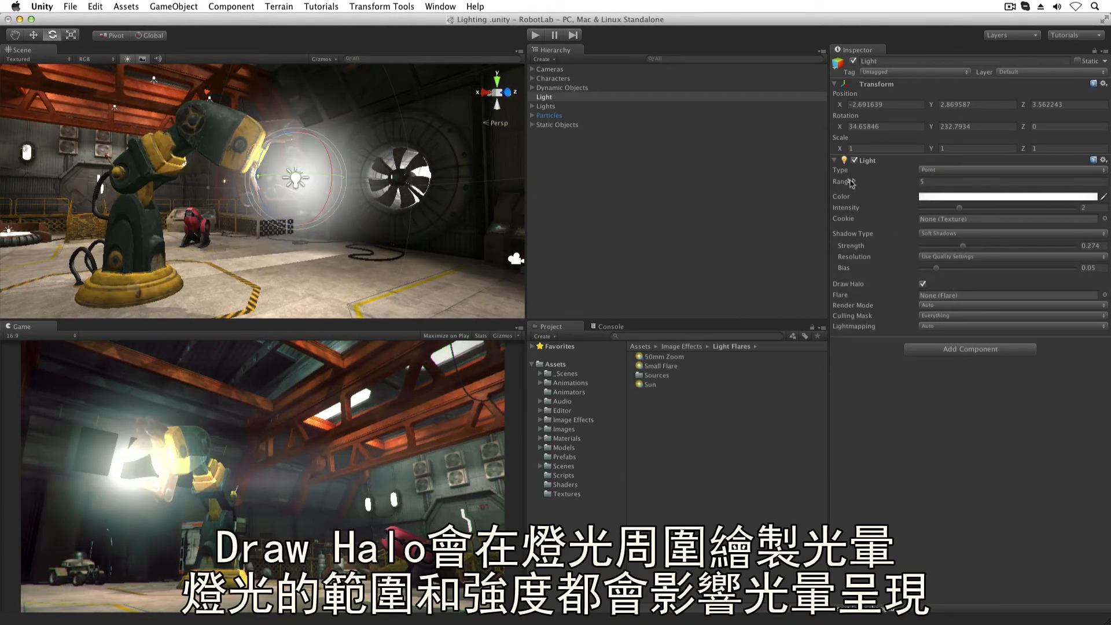
drag(847, 184, 853, 207)
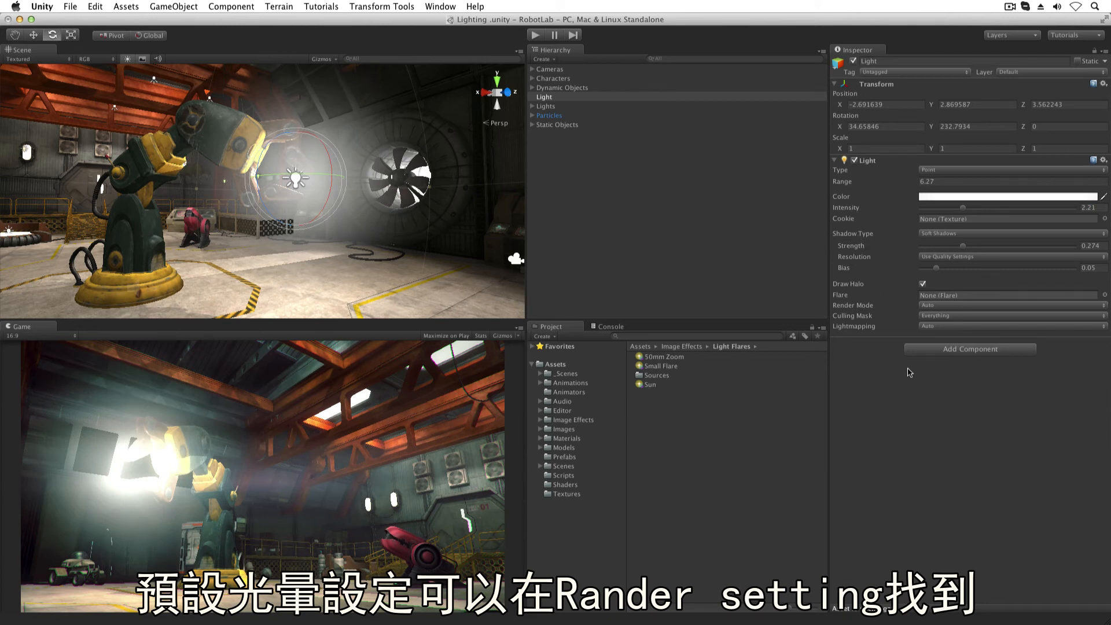
- Add a Halo component to the point light and turn off its Draw Halo option
click(936, 350)
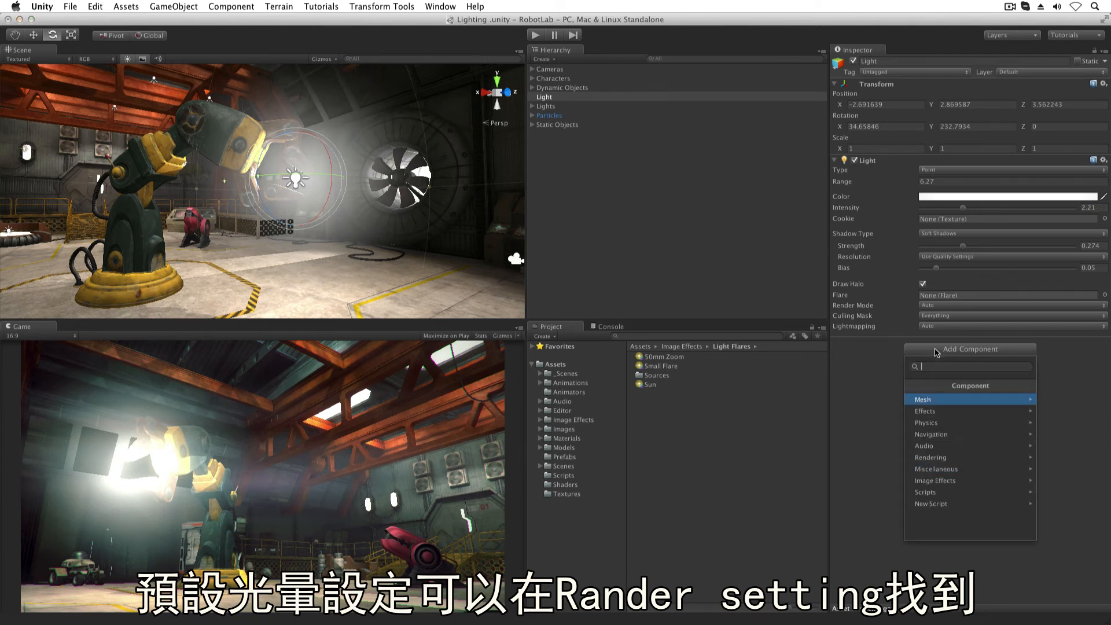
click(938, 412)
click(950, 446)
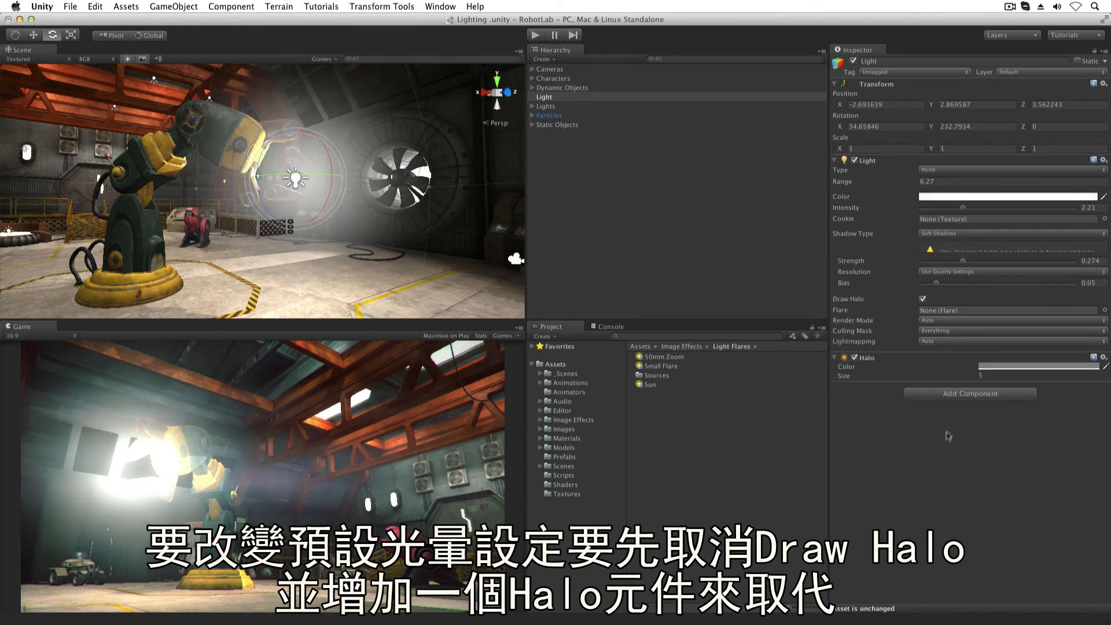
click(923, 284)
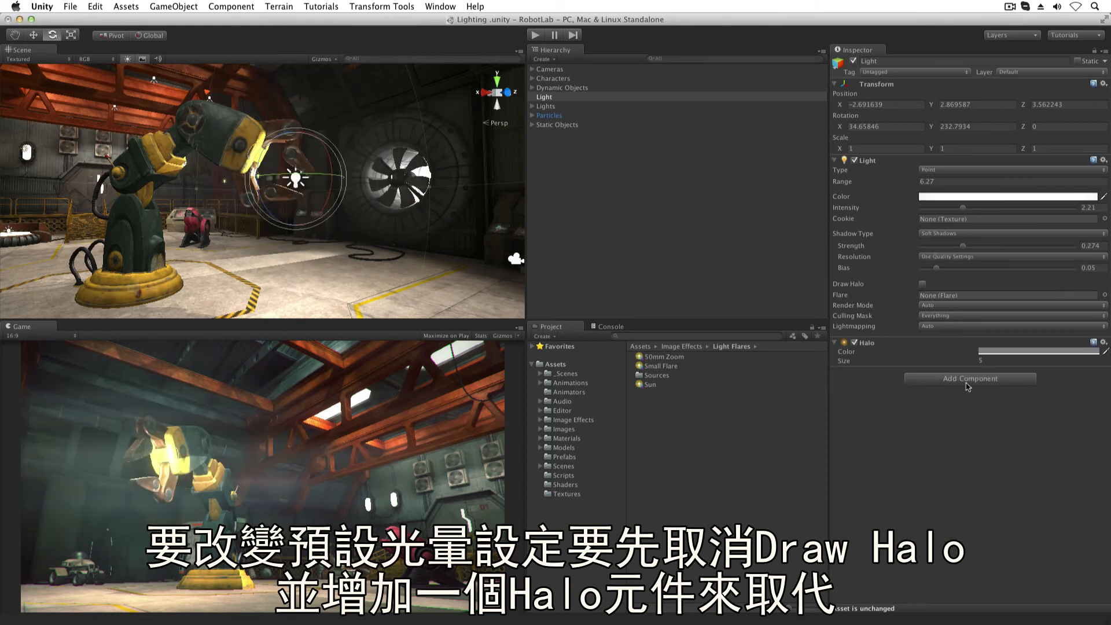
- Change the Halo component's colour to red and adjust its Size
click(993, 350)
click(922, 271)
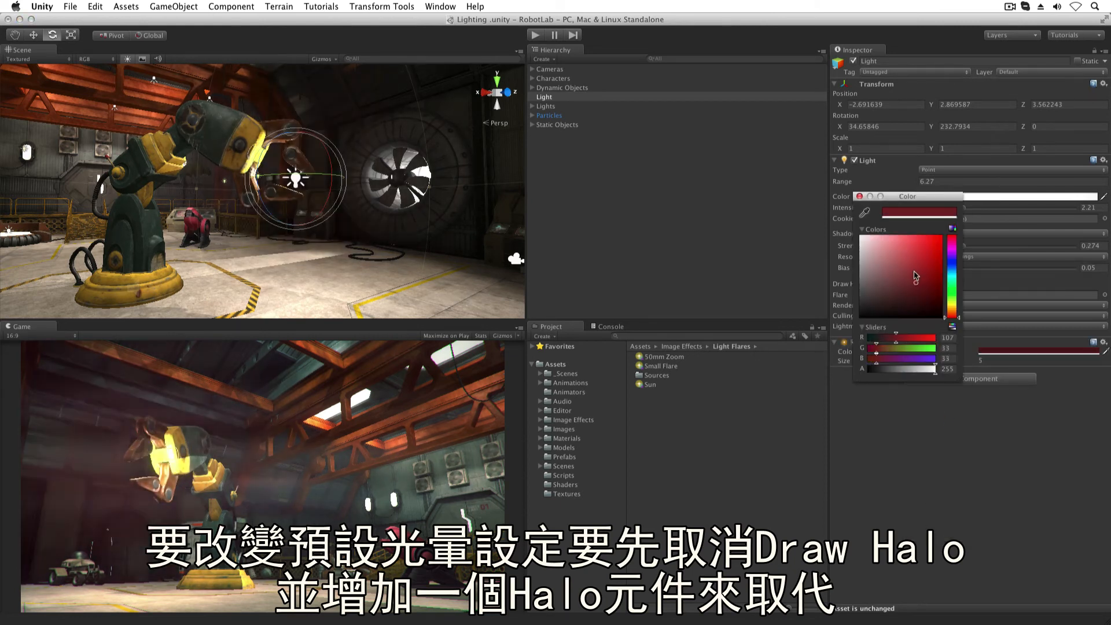
click(860, 196)
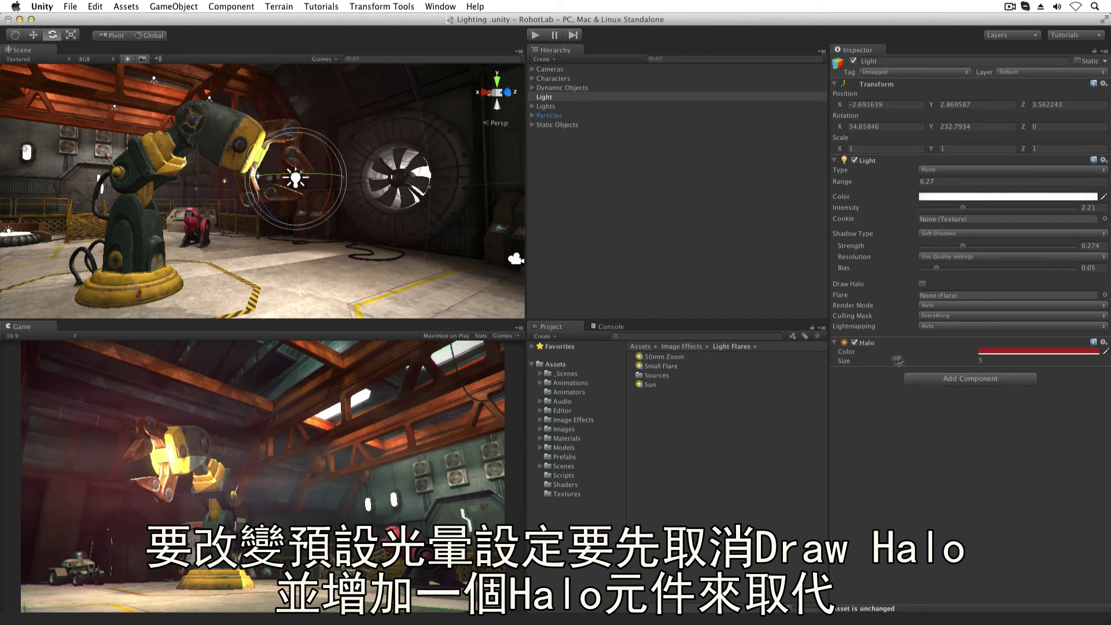
mouse_move(852, 365)
mouse_down()
mouse_move(881, 360)
mouse_move(832, 357)
mouse_up()
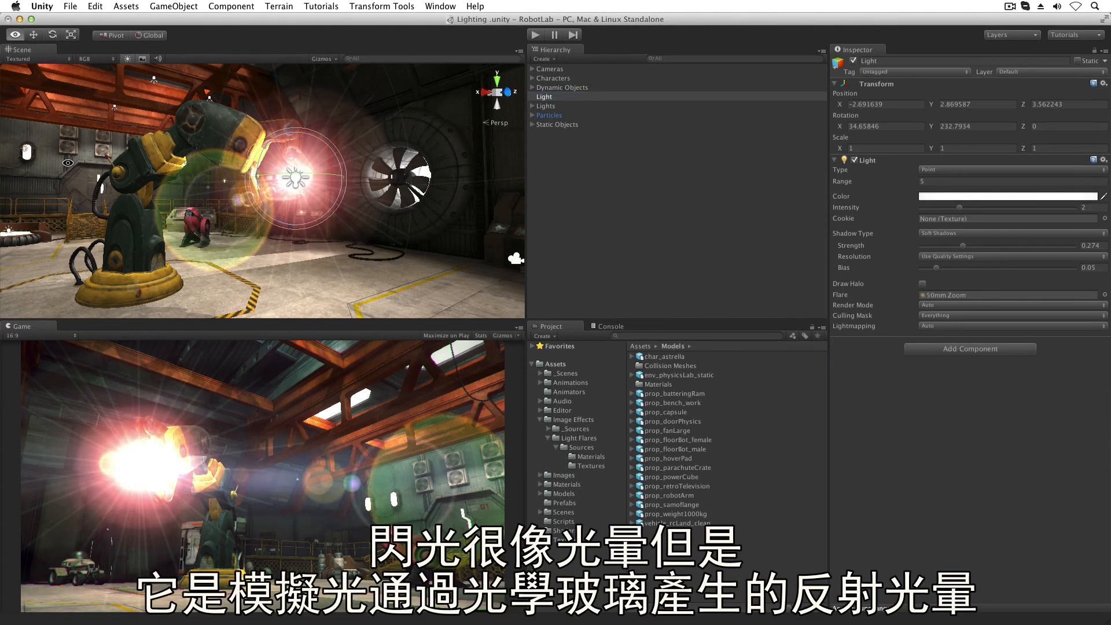
- Reduce the point light's intensity to 1.5 and add a Lens Flare component to it
alt+drag(67, 163, 16, 184)
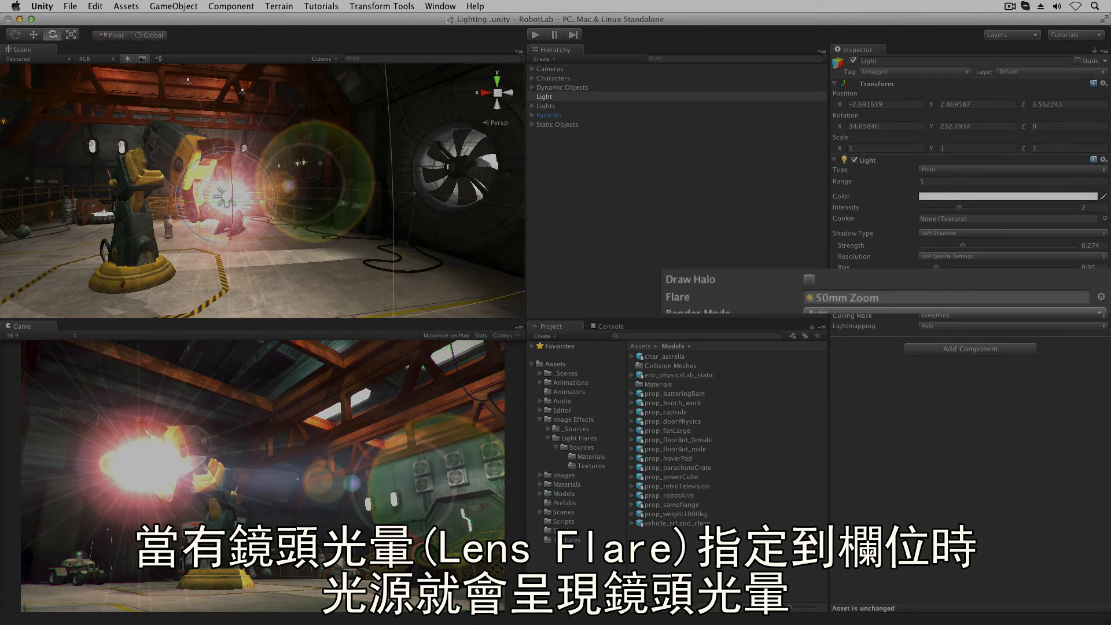
mouse_move(844, 208)
mouse_down()
mouse_move(911, 212)
mouse_move(834, 211)
mouse_move(849, 209)
mouse_up()
click(965, 349)
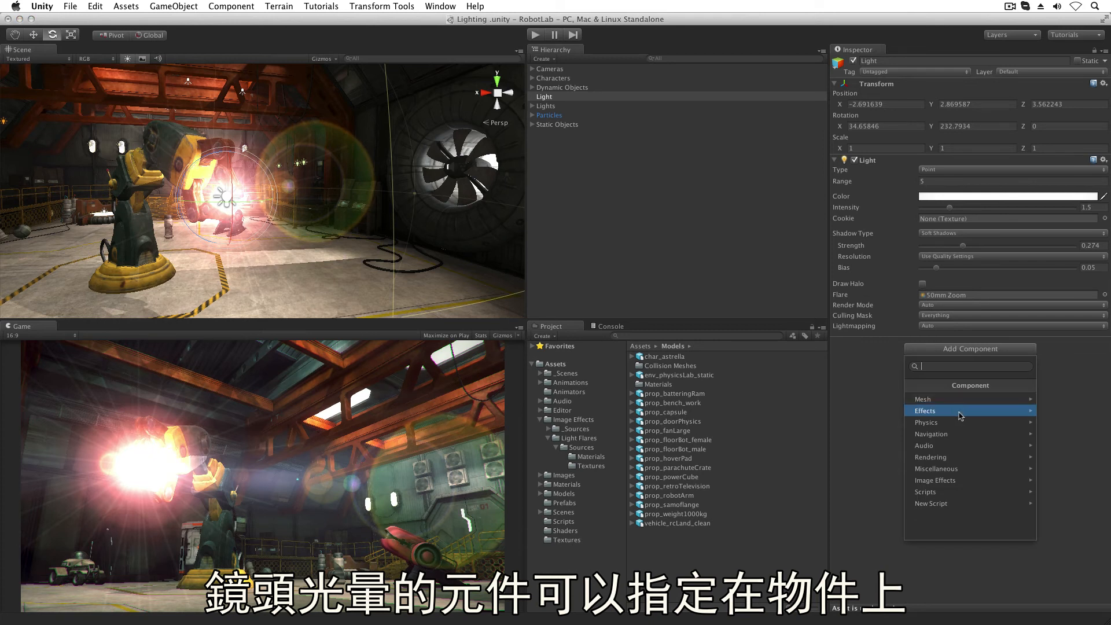
click(959, 418)
click(961, 435)
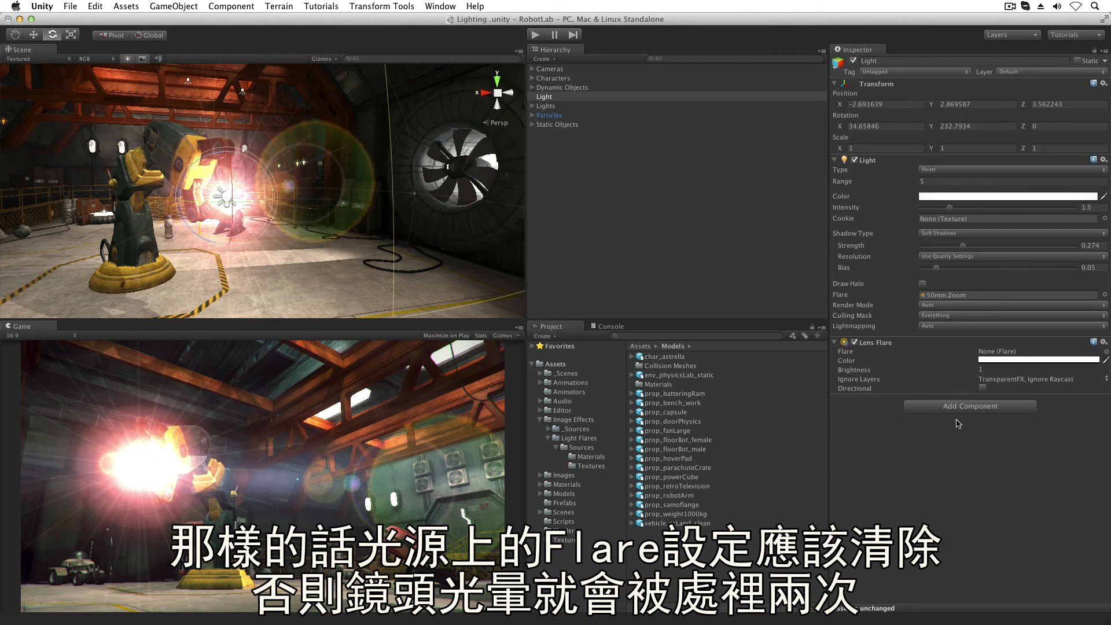
- Select Camera_001 in the Cameras group and examine its components for the Flare Layer
click(532, 69)
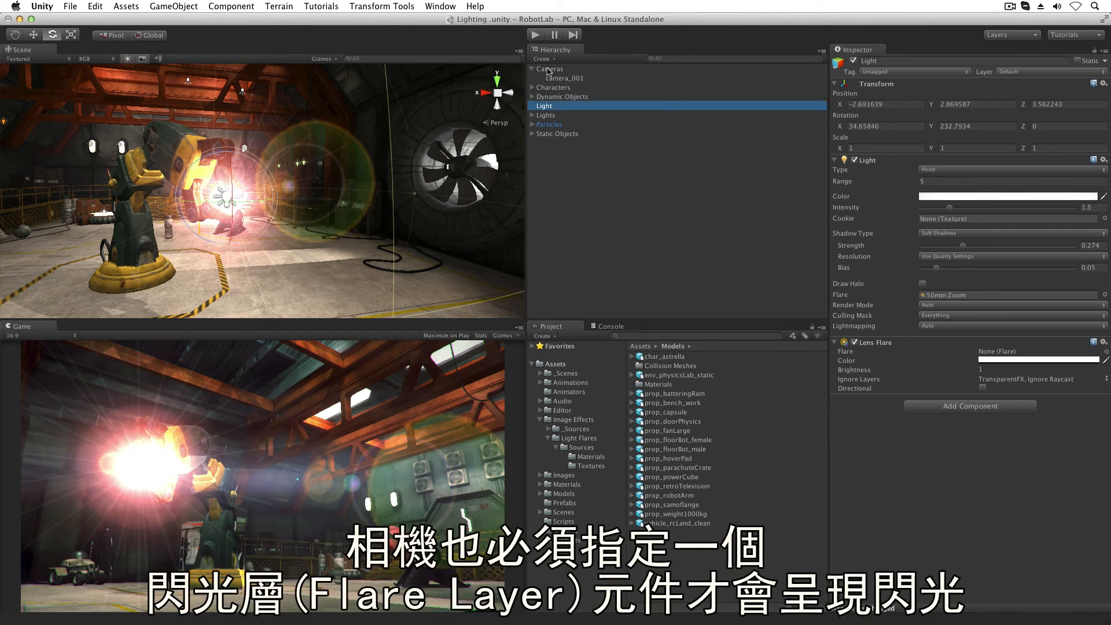
click(564, 79)
drag(1104, 266, 1103, 321)
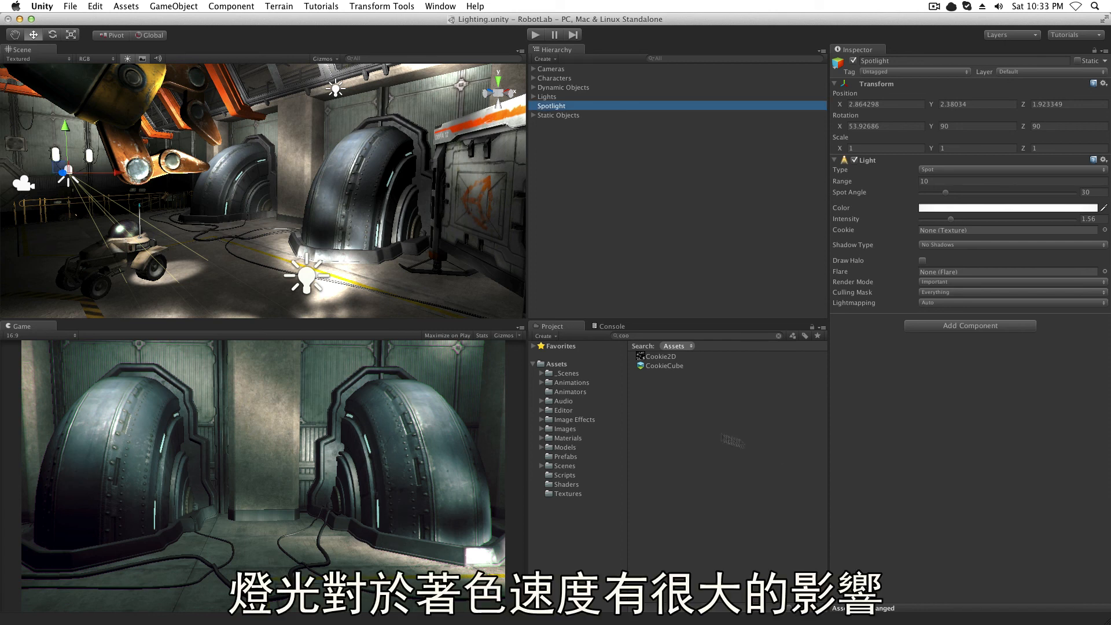
- Open the project's Quality settings and check the Pixel Light Count of the Good level
click(95, 6)
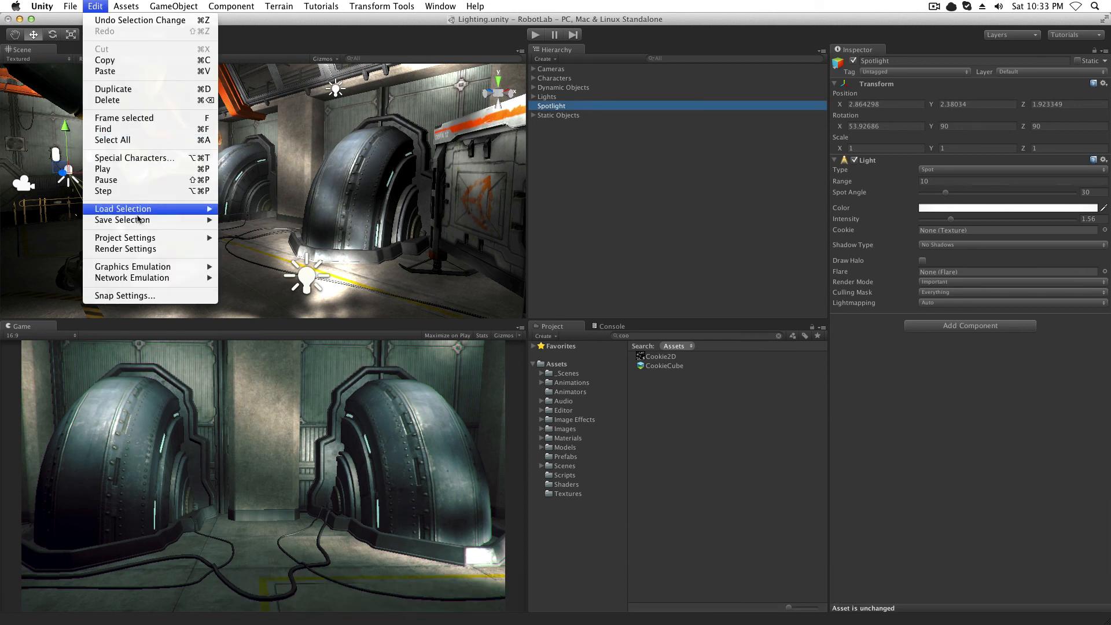
mouse_move(163, 244)
click(244, 315)
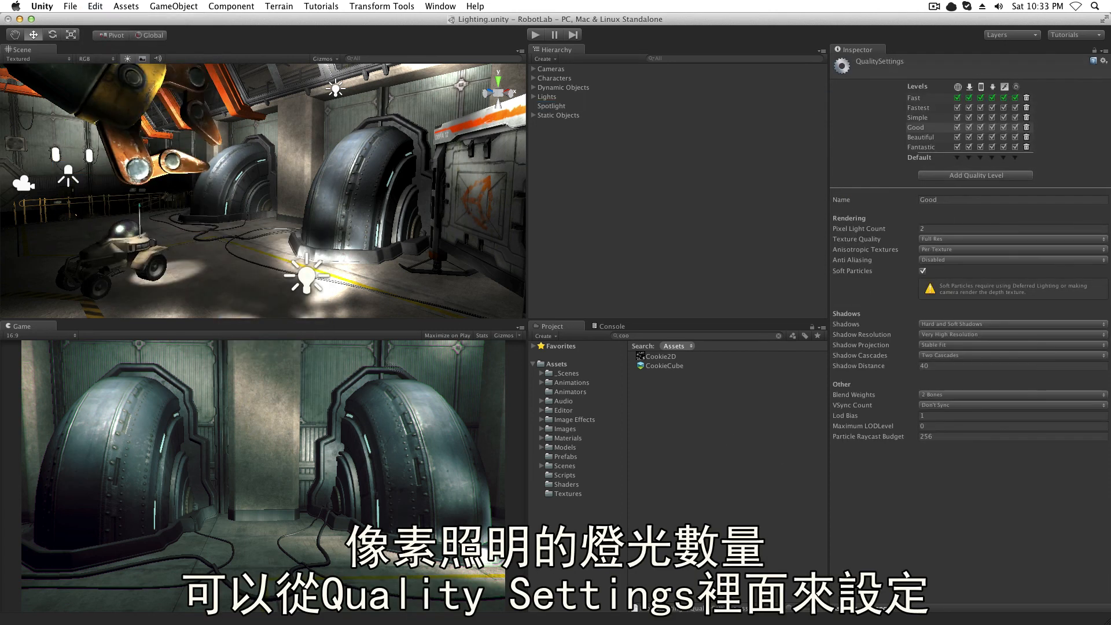
click(866, 230)
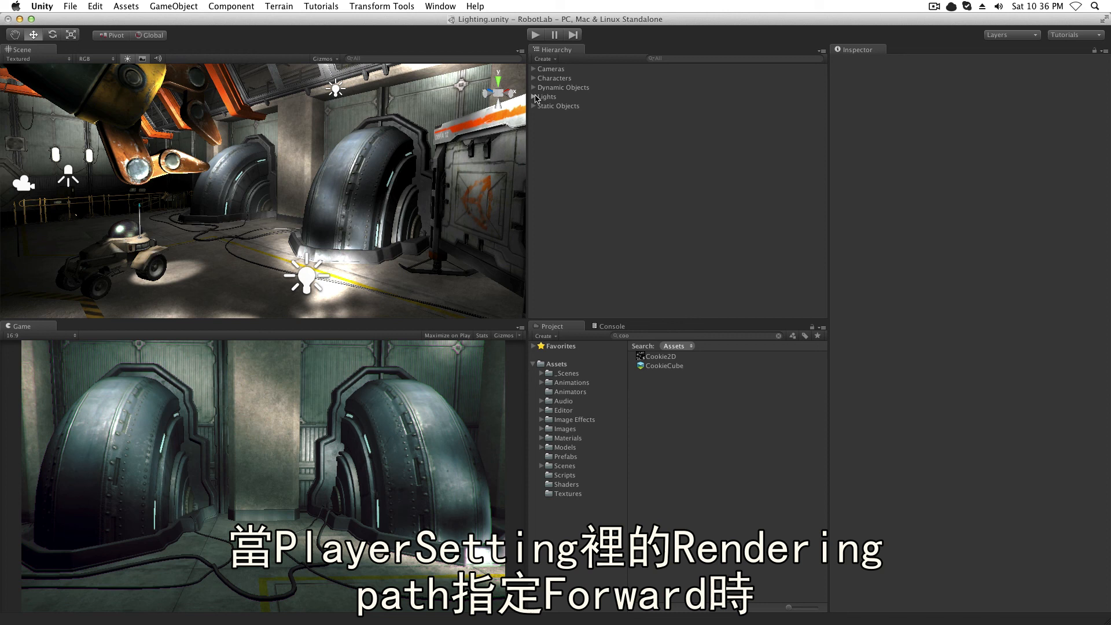
- Set the Render Mode of the three point lights in the GeneratorSpots group to Not Important
click(533, 96)
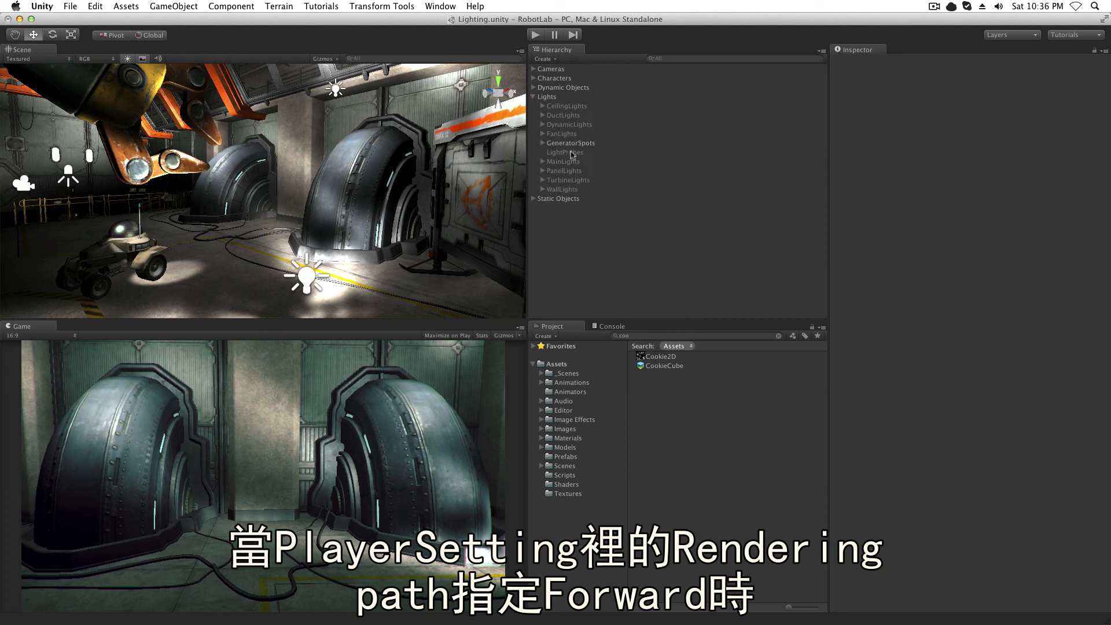
click(543, 143)
click(572, 153)
shift+click(577, 172)
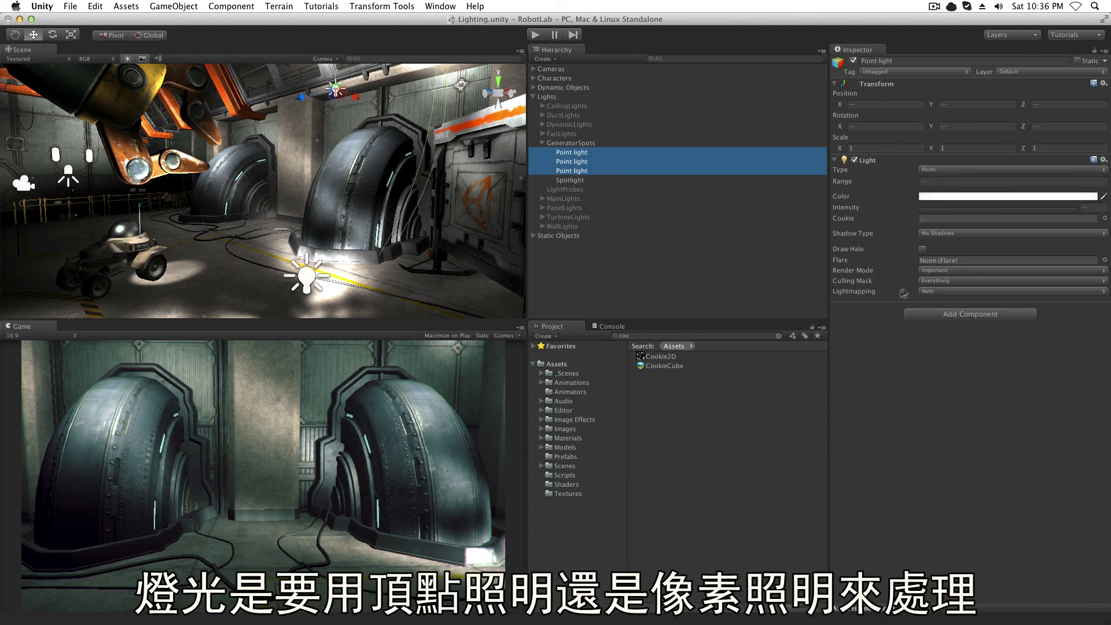
click(937, 270)
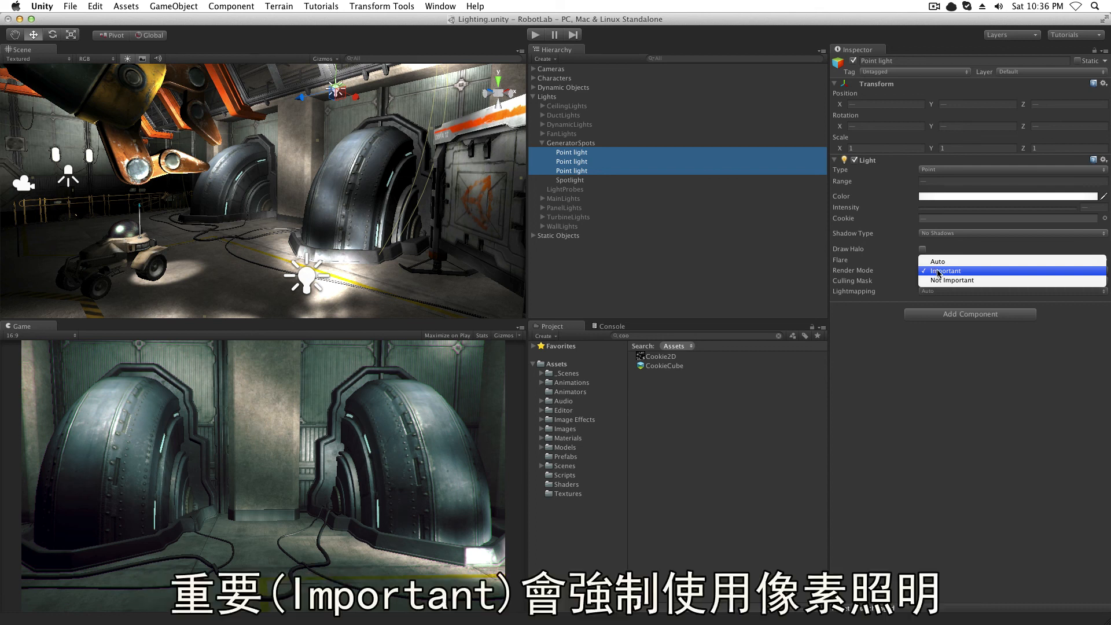
click(939, 272)
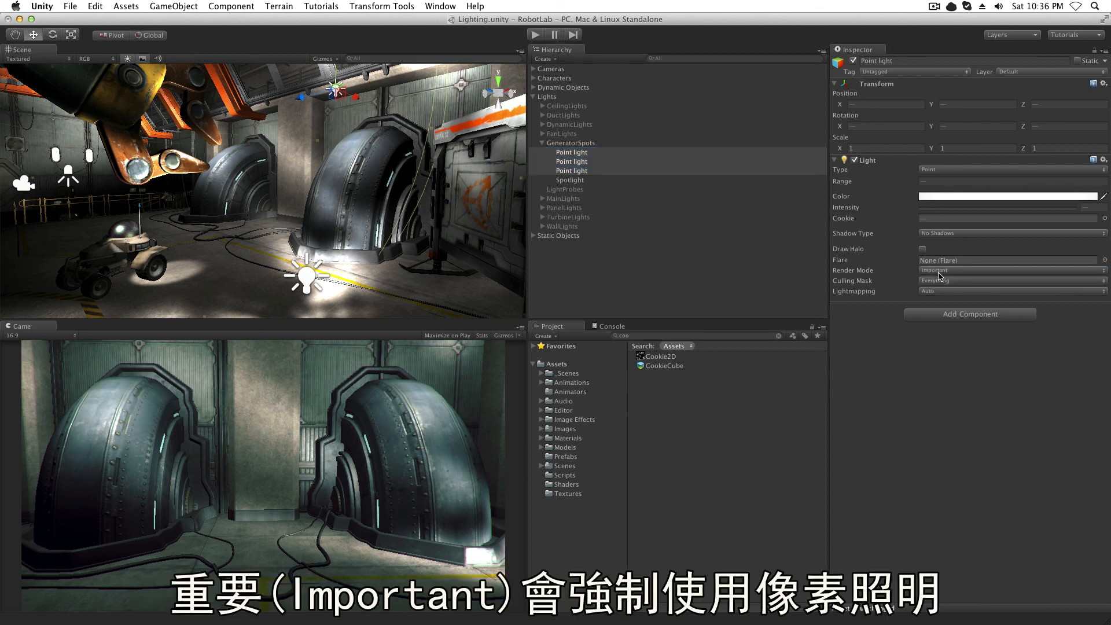
click(941, 272)
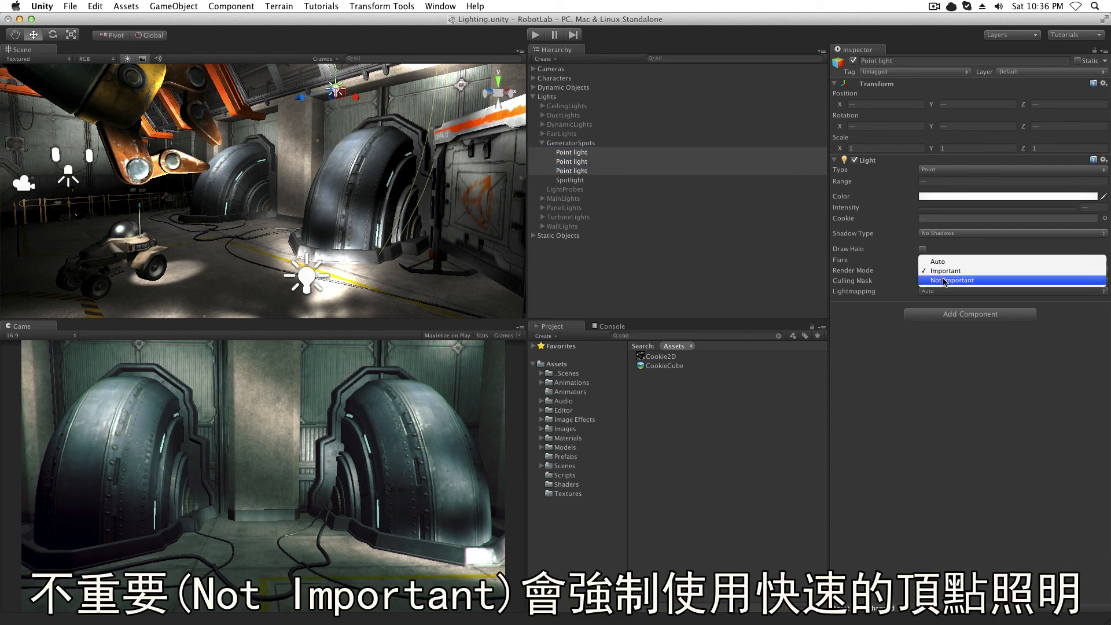
click(945, 281)
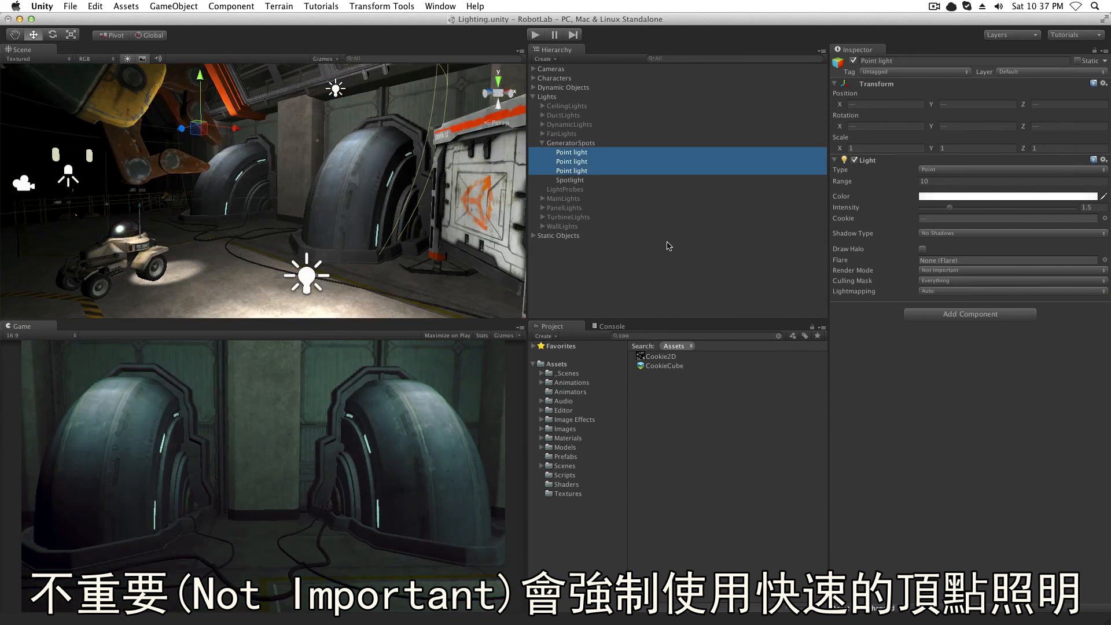